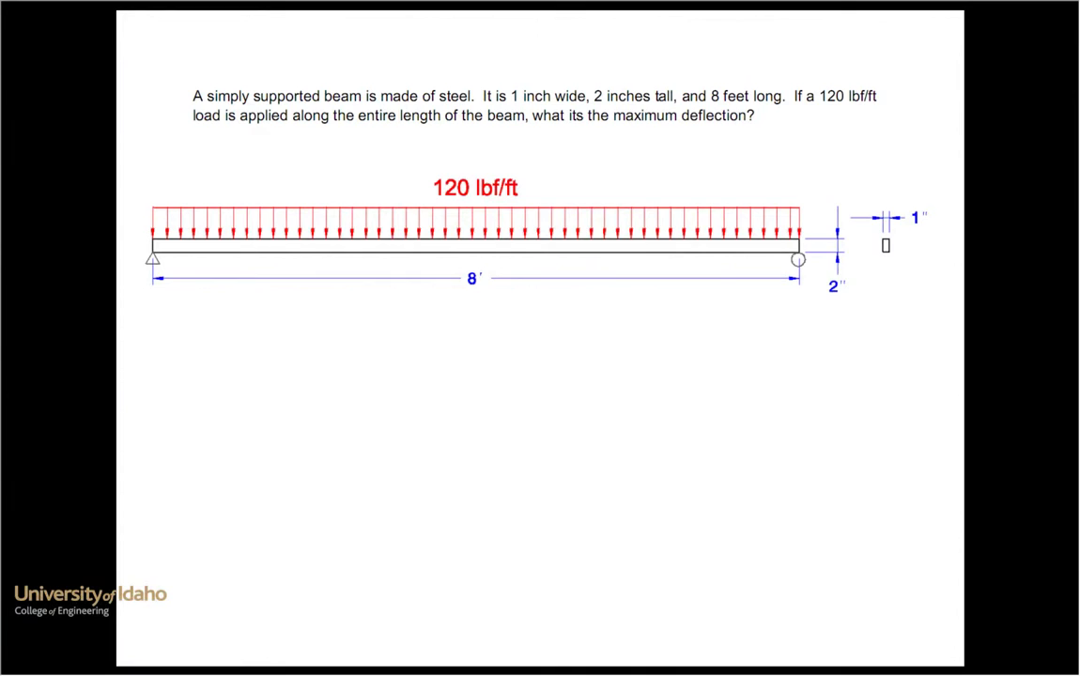
- Apply Steel from the Metal materials catalog to the beam part
key(super+Tab)
key(super+Tab)
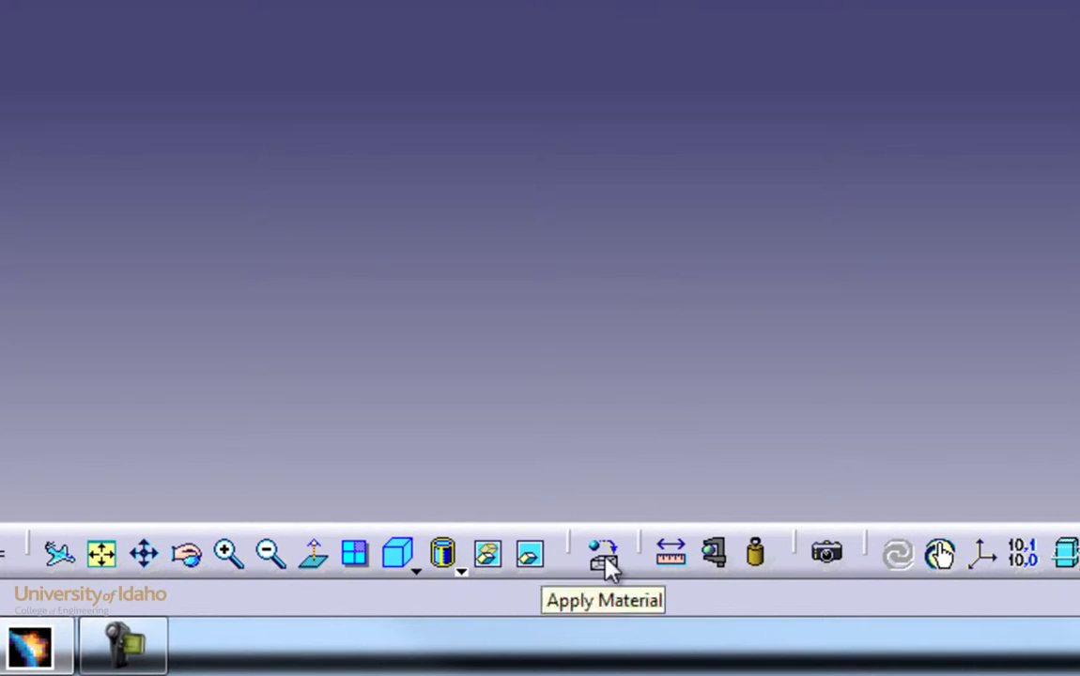
click(604, 557)
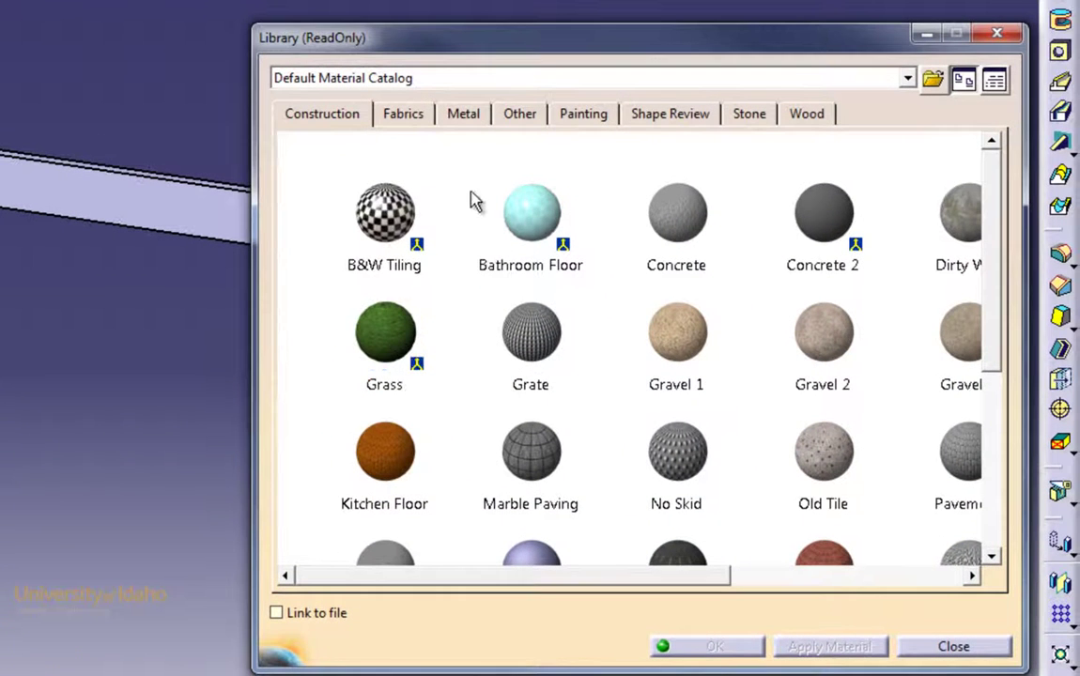
click(584, 10)
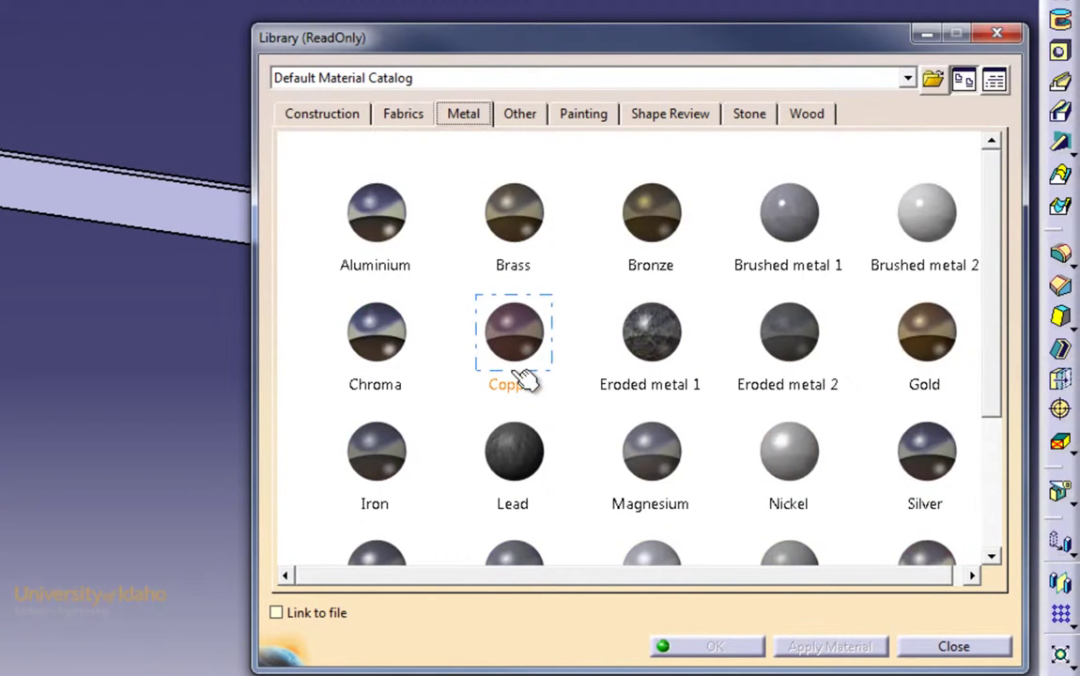
scroll(566, 380, down, 3)
click(475, 351)
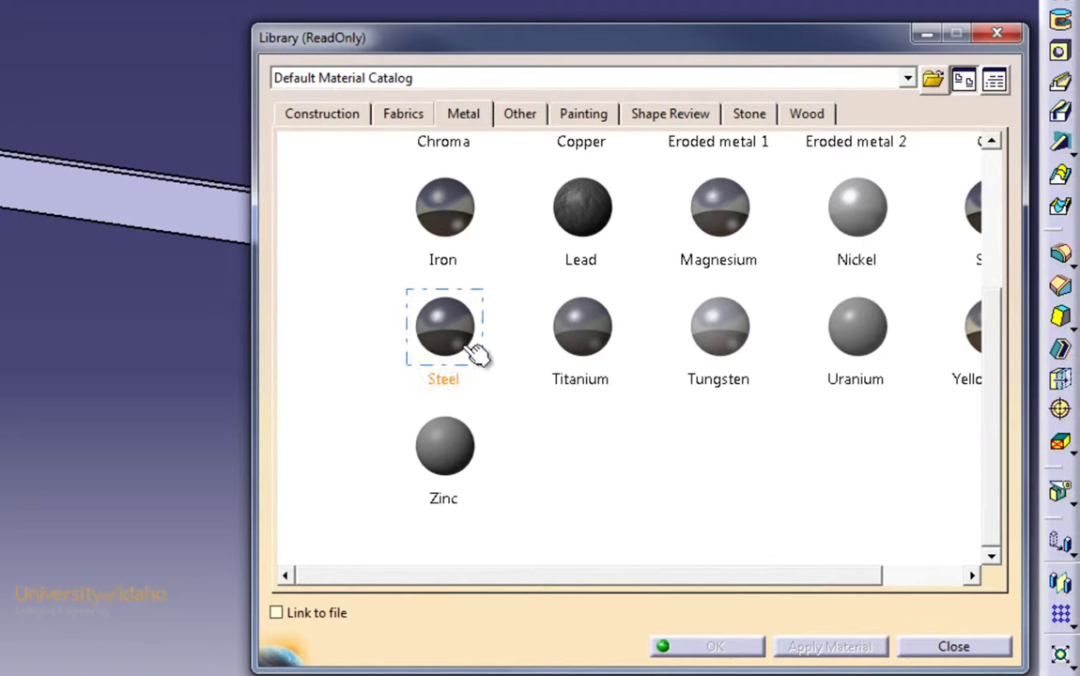
drag(475, 351, 165, 215)
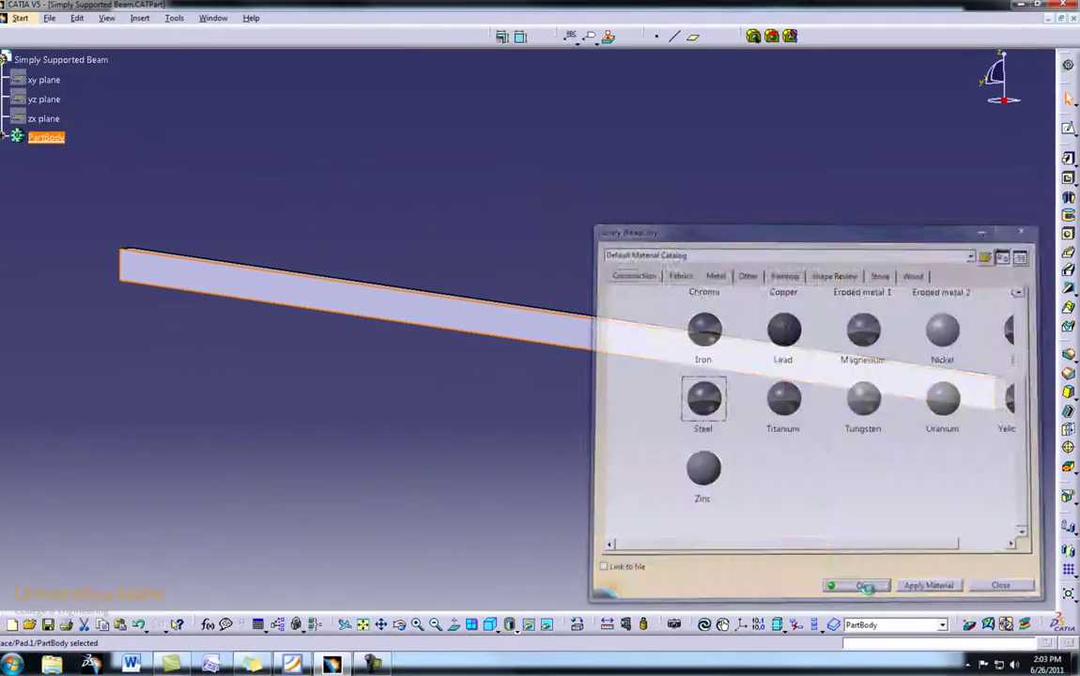
- Set the Young Modulus of Steel under PartBody to 30e6 psi
click(845, 597)
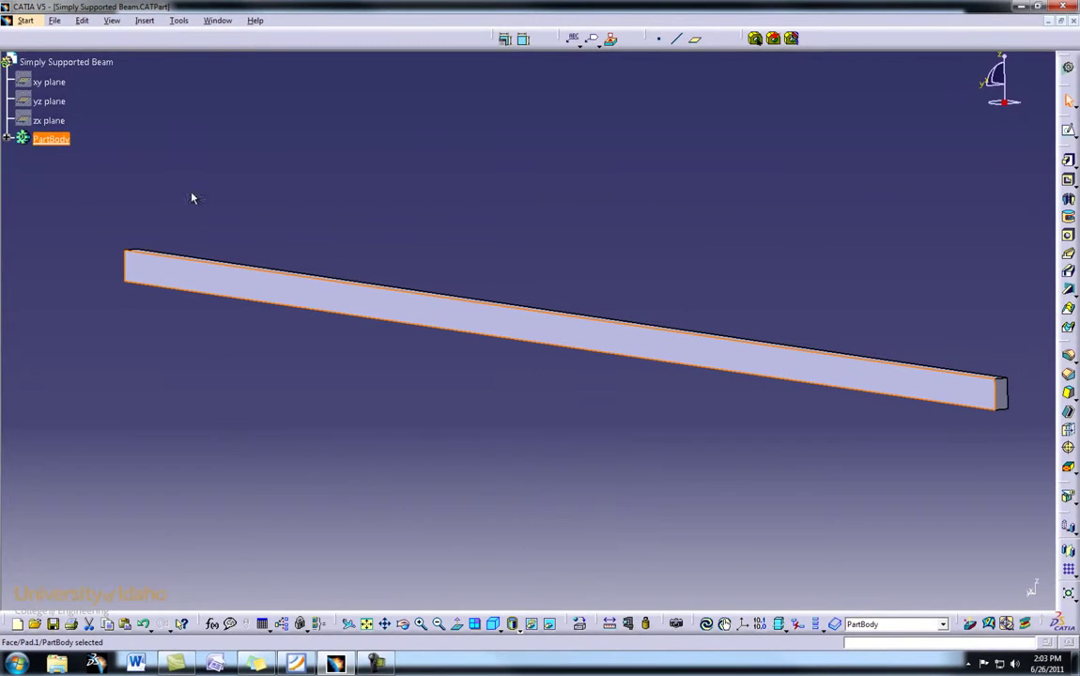
click(9, 138)
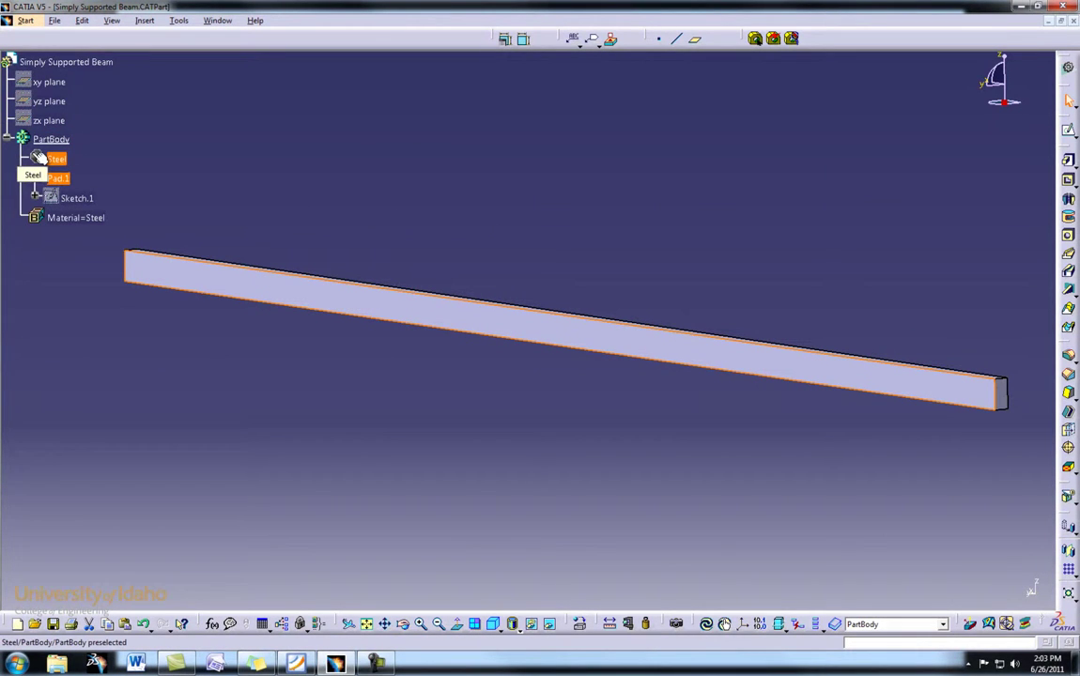
double_click(39, 159)
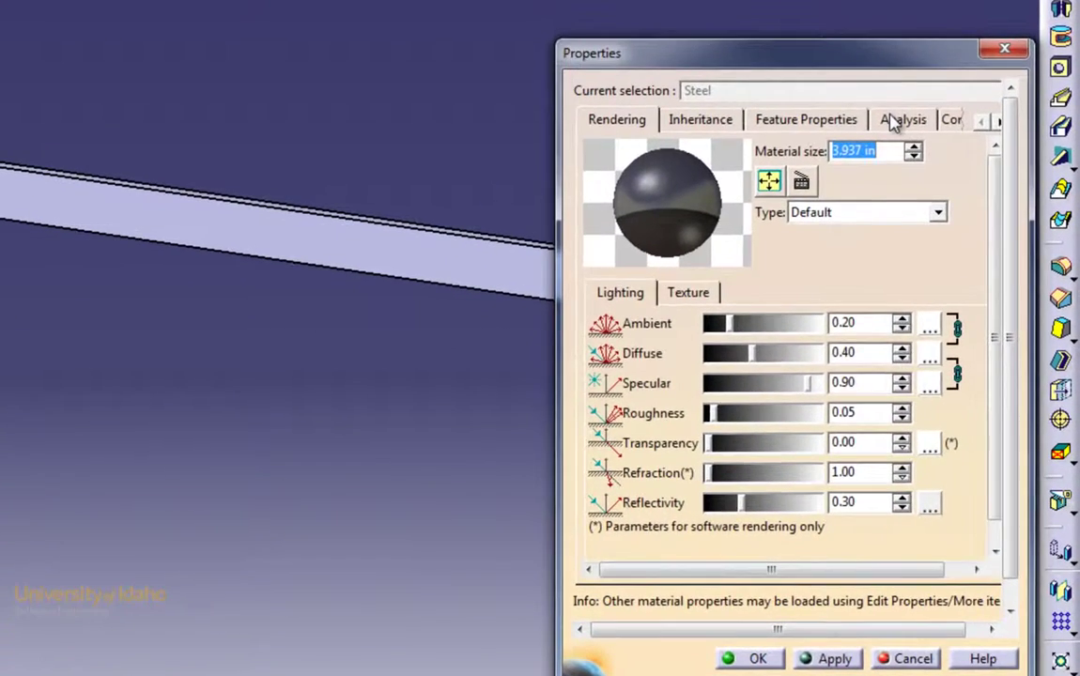
click(892, 122)
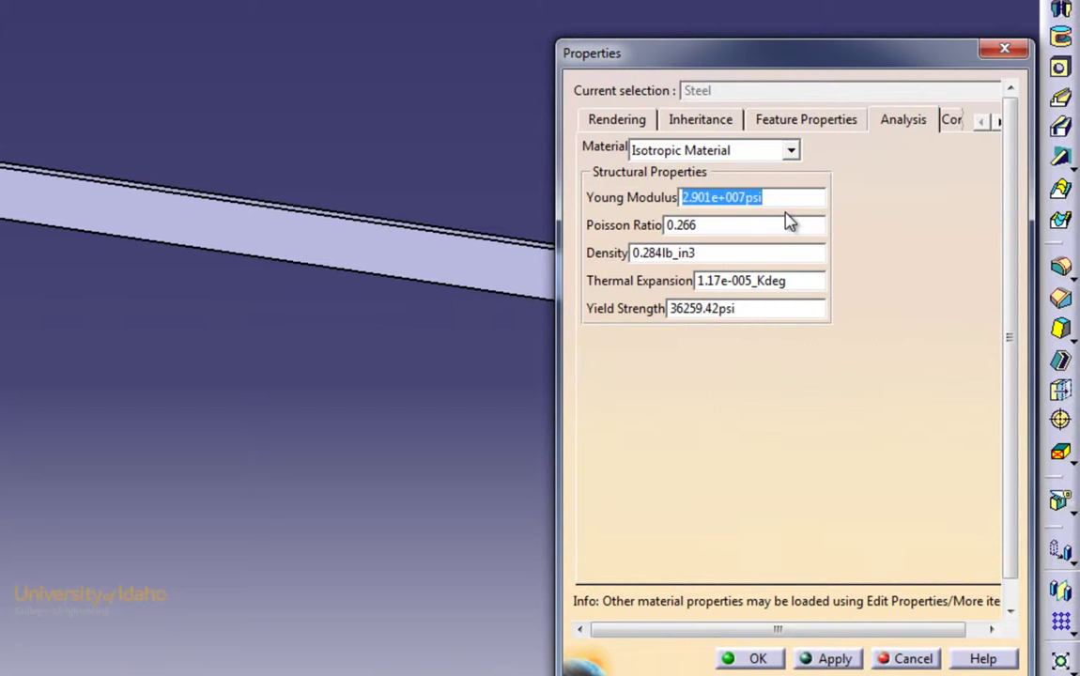
text(30e6)
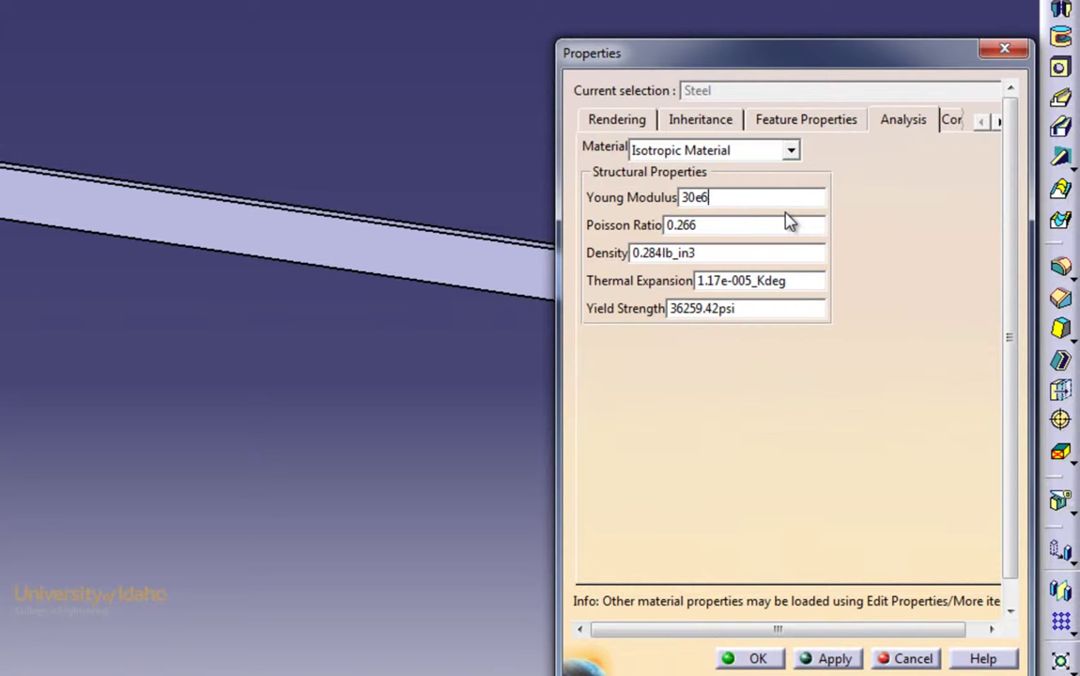
key(Tab)
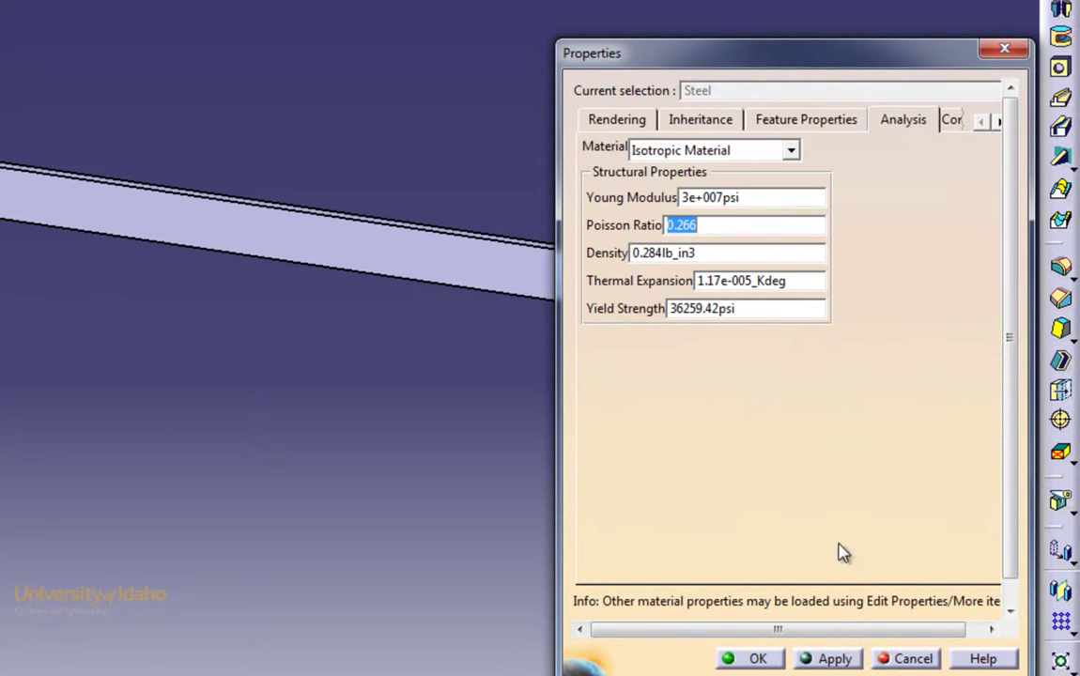
click(759, 657)
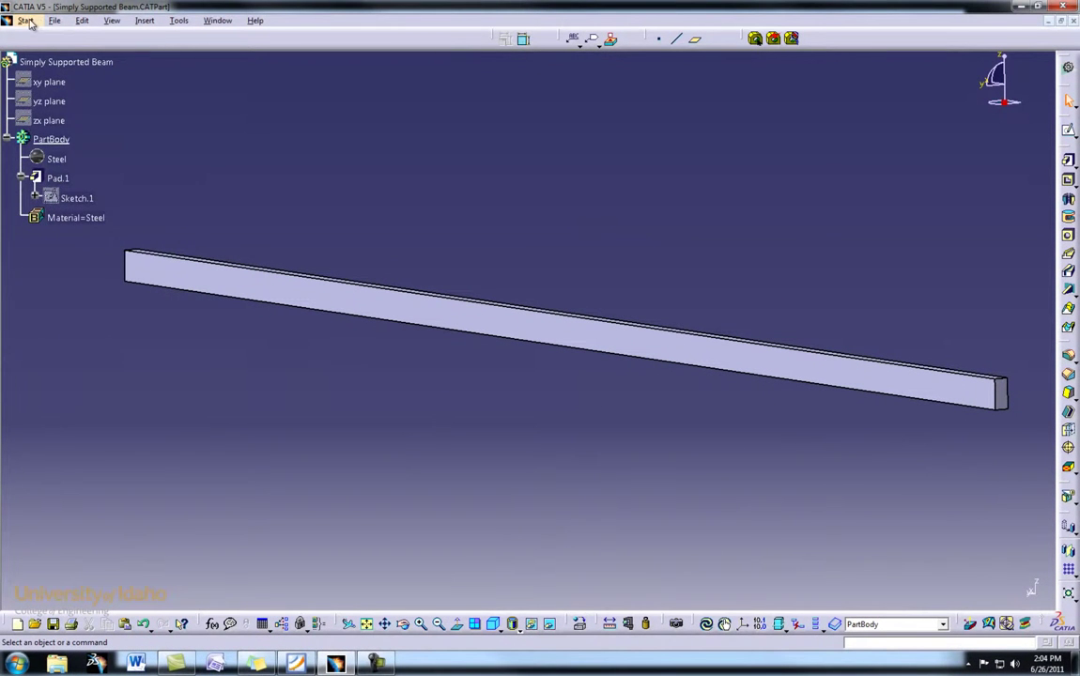
- Switch to Generative Structural Analysis and create a Static Analysis case
click(26, 21)
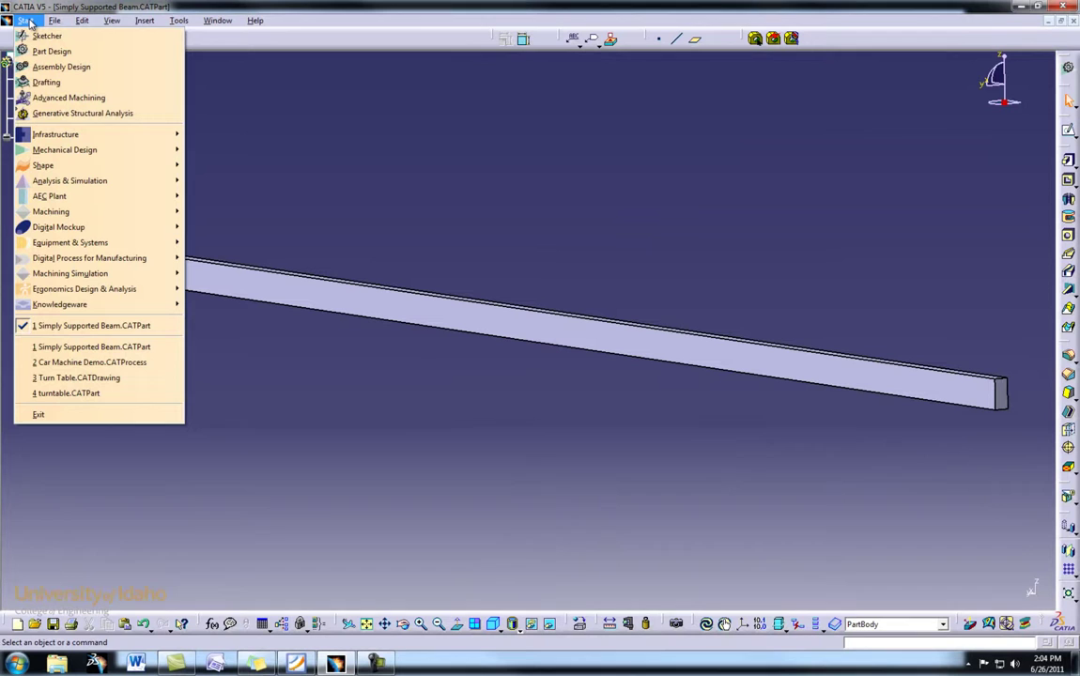
click(85, 113)
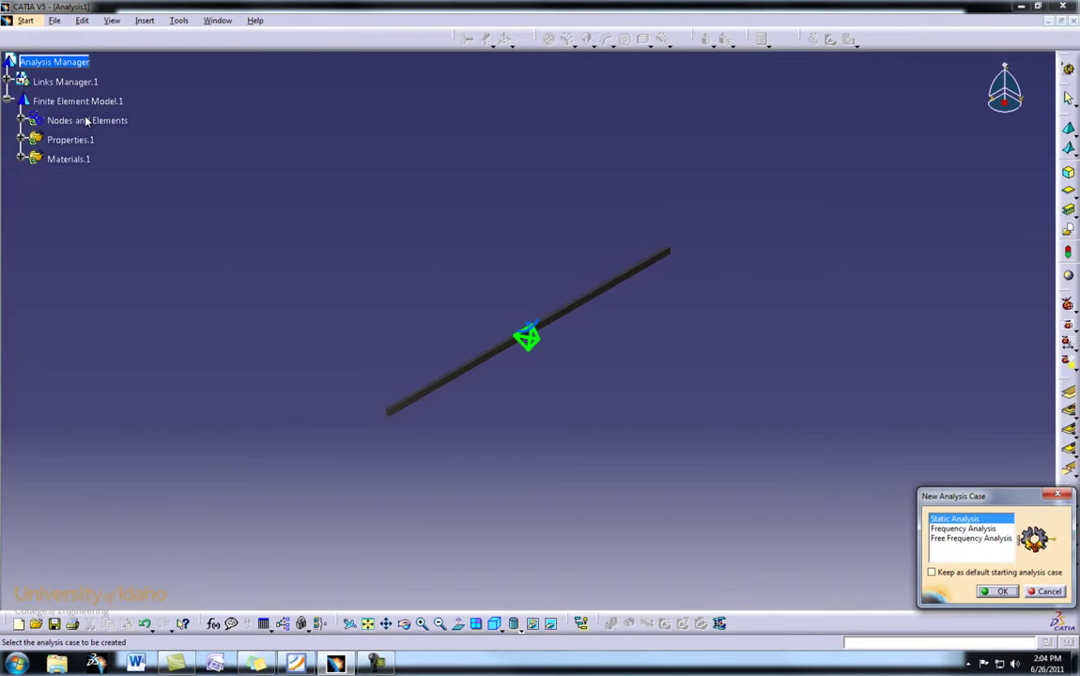
click(995, 590)
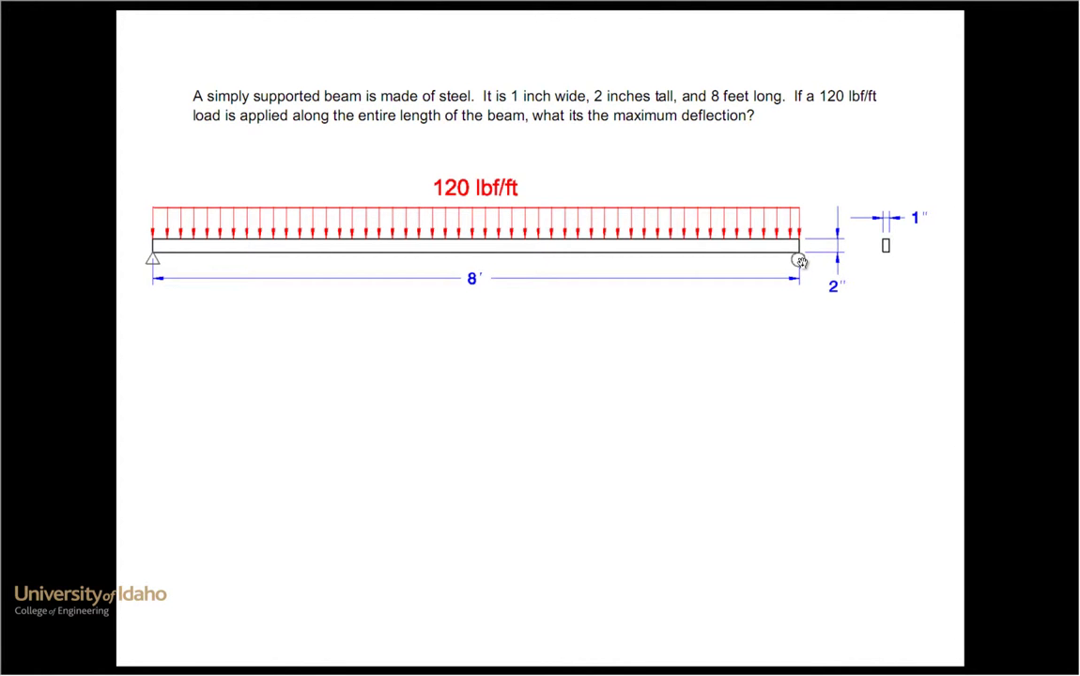
key(super+Tab)
key(super+Tab)
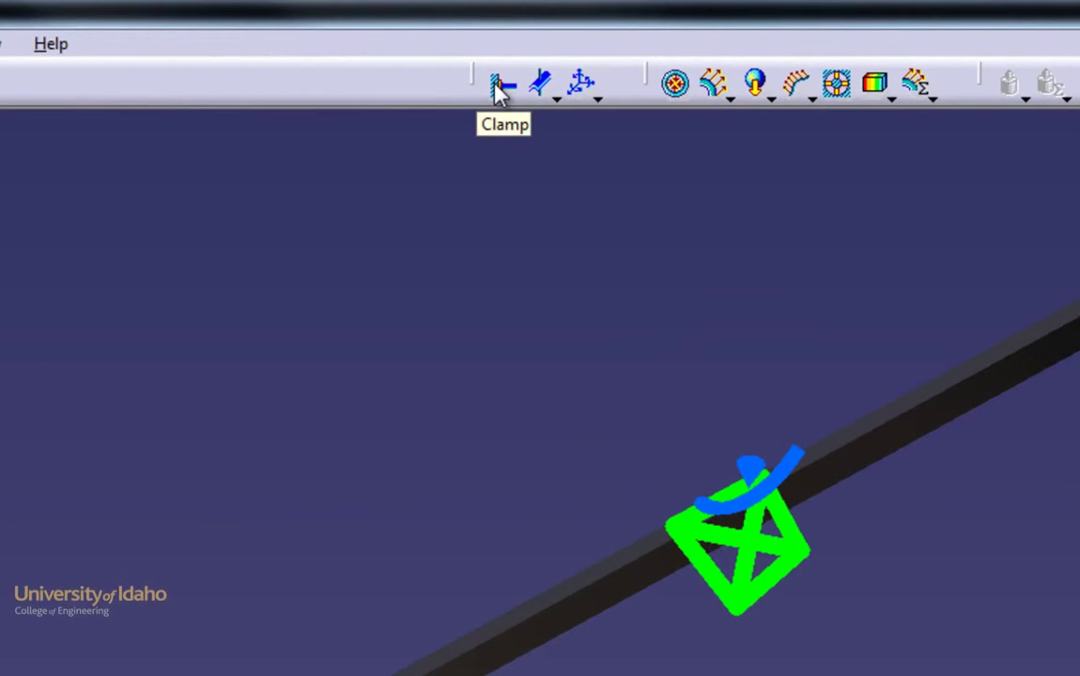
- Add a clamp restraint on one end edge of the beam
click(500, 86)
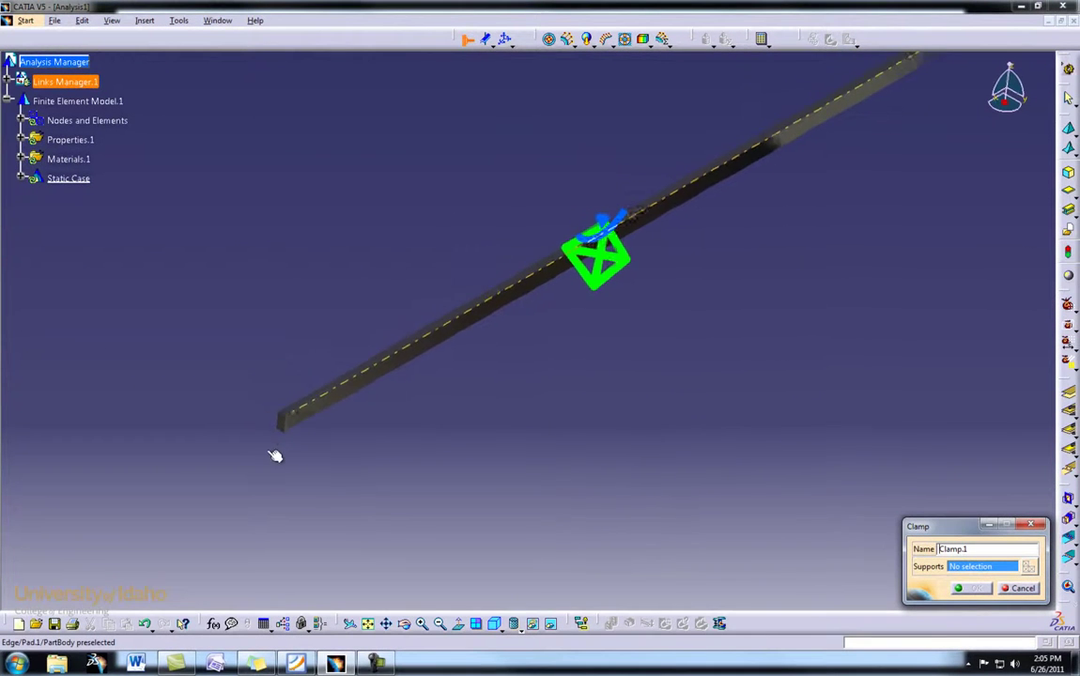
middle_drag(275, 456, 366, 521)
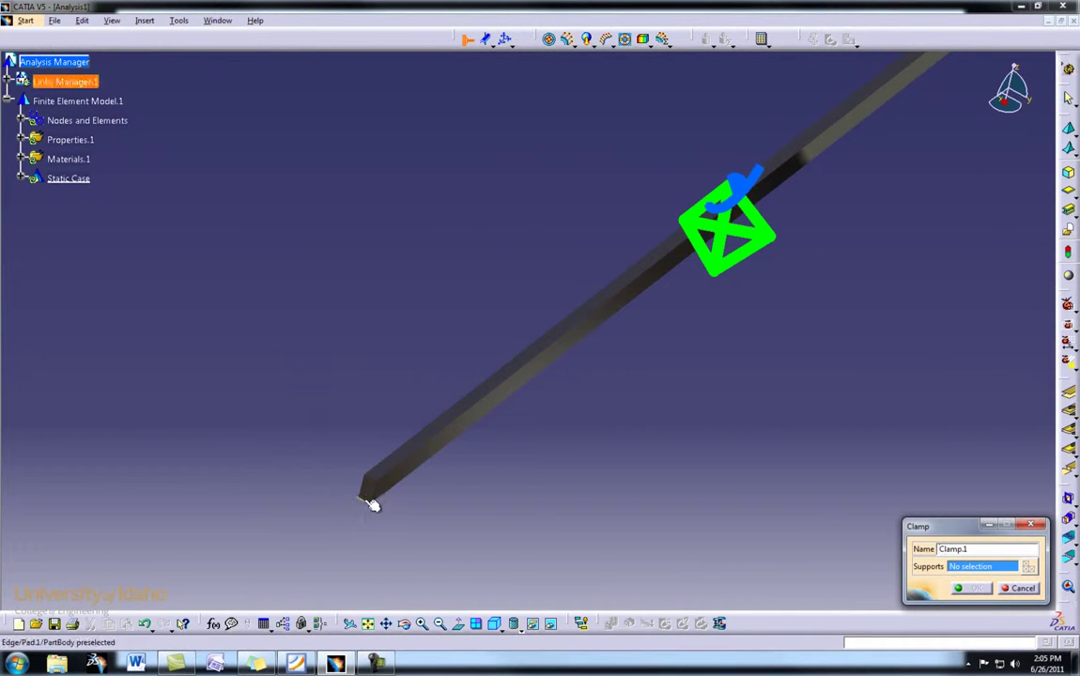
click(372, 498)
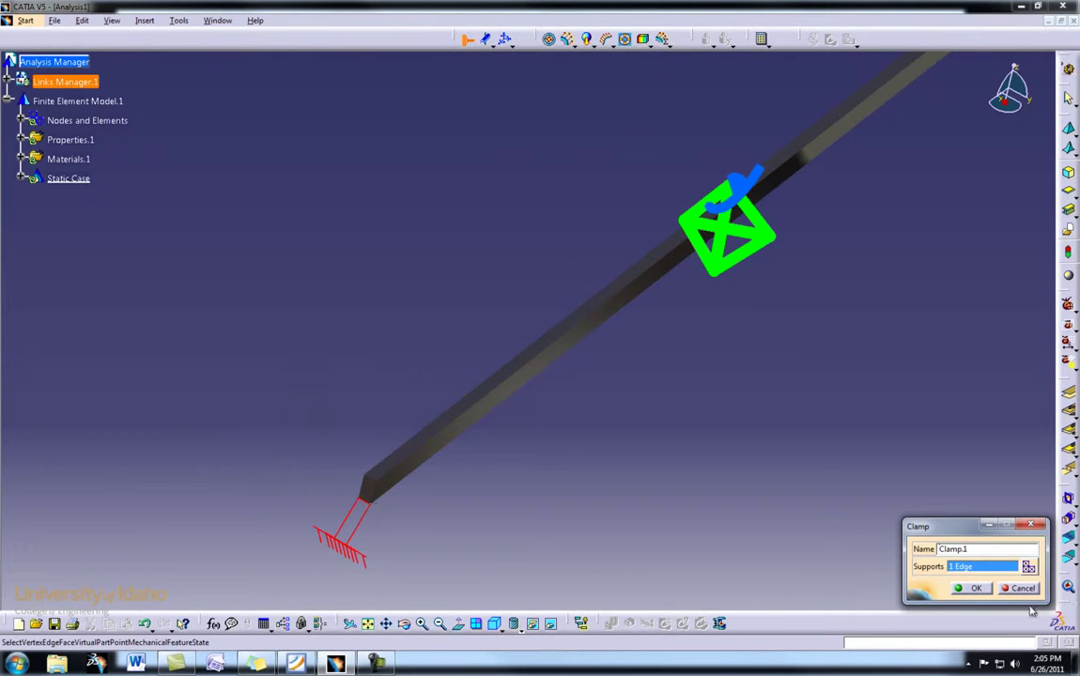
click(970, 588)
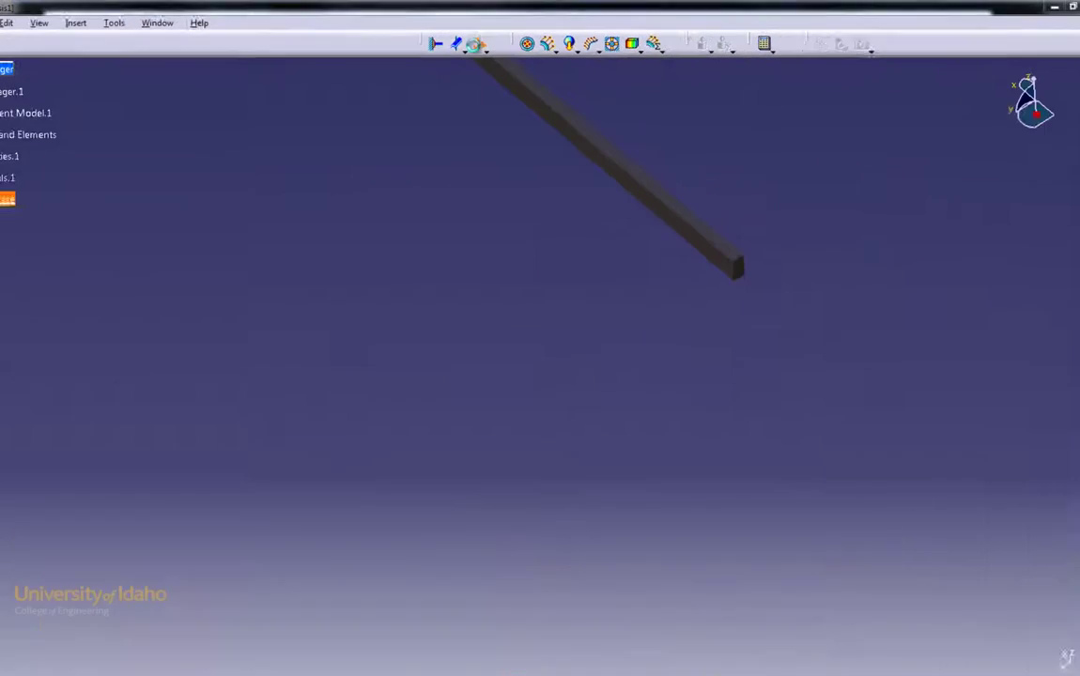
- Restrain the other end edge with a user-defined restraint blocking only translations 2 and 3
click(582, 89)
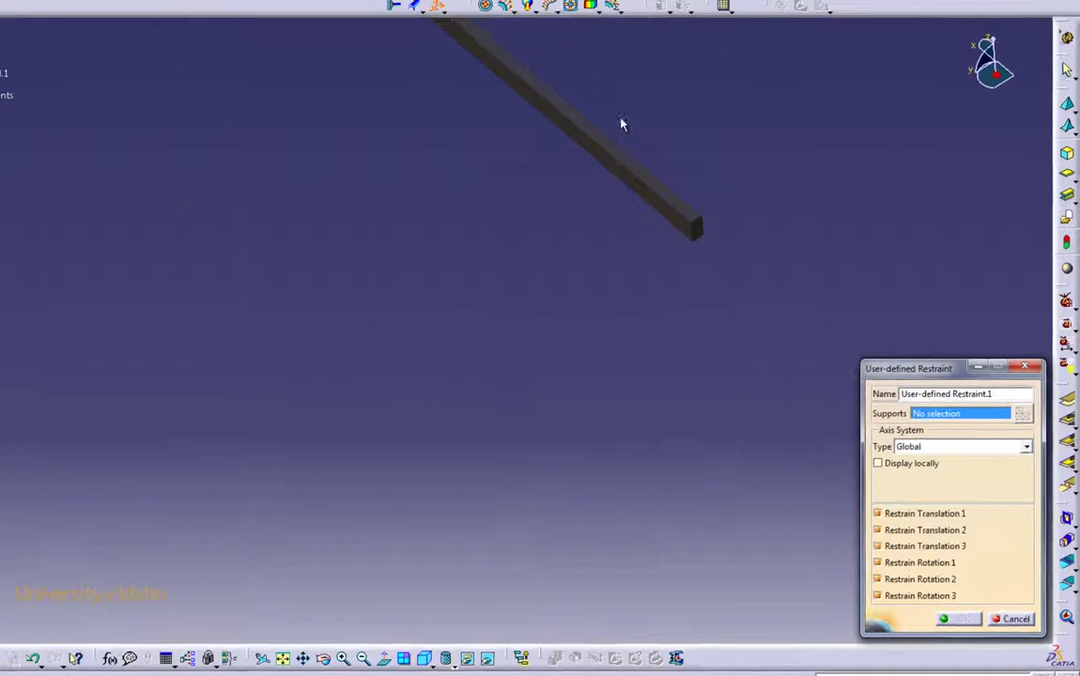
click(701, 240)
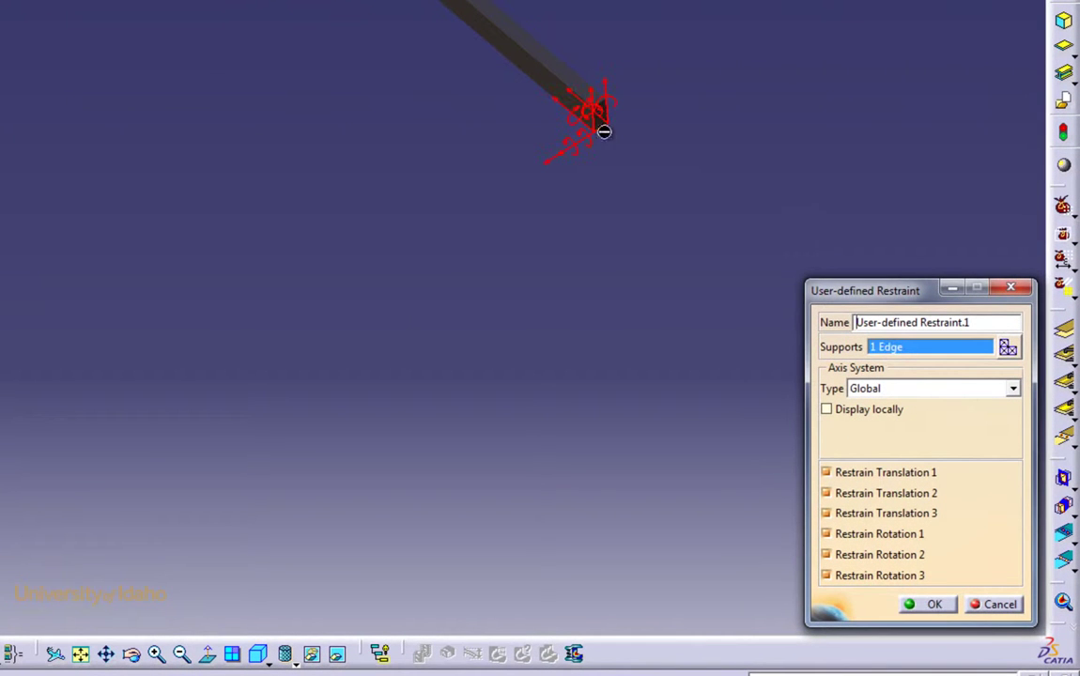
click(827, 410)
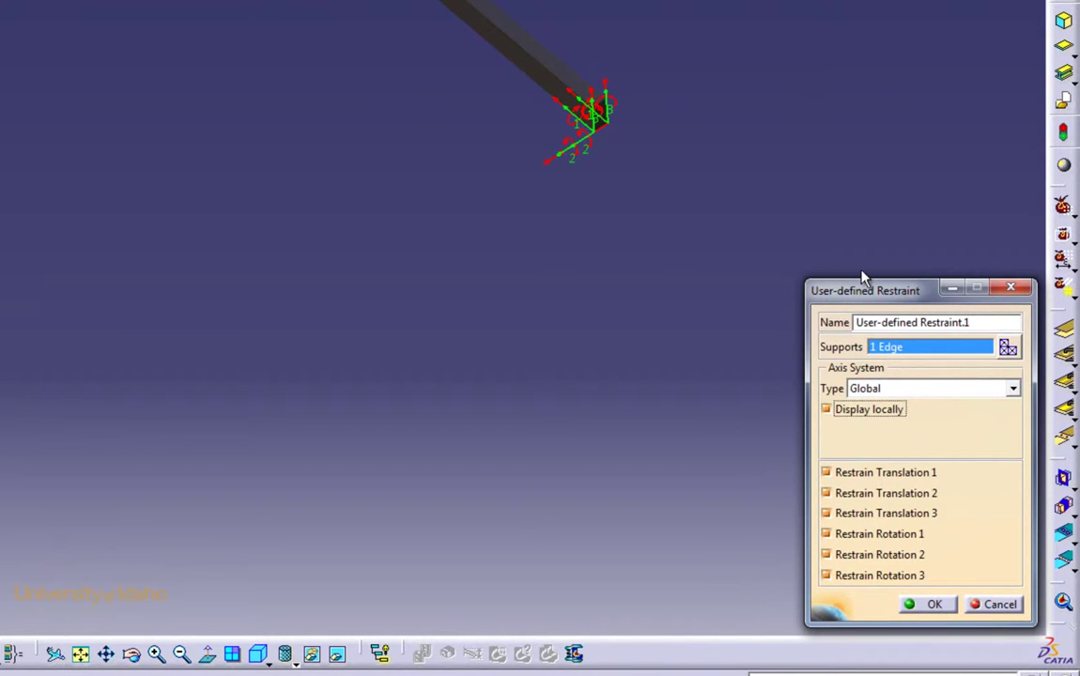
click(826, 473)
click(827, 534)
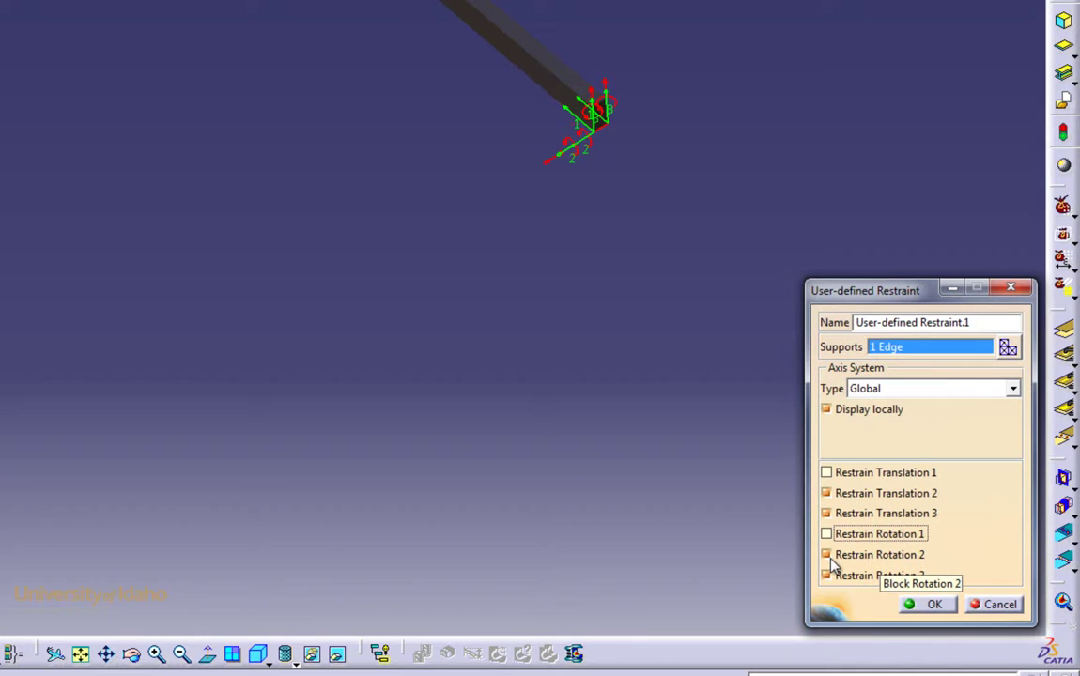
click(827, 555)
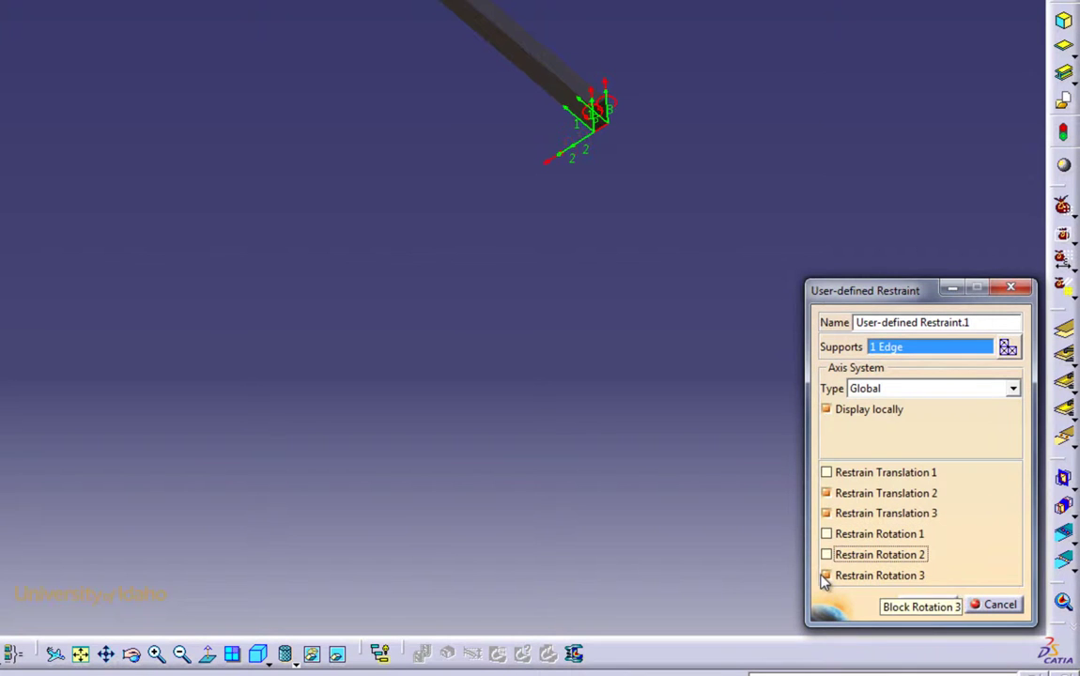
click(826, 575)
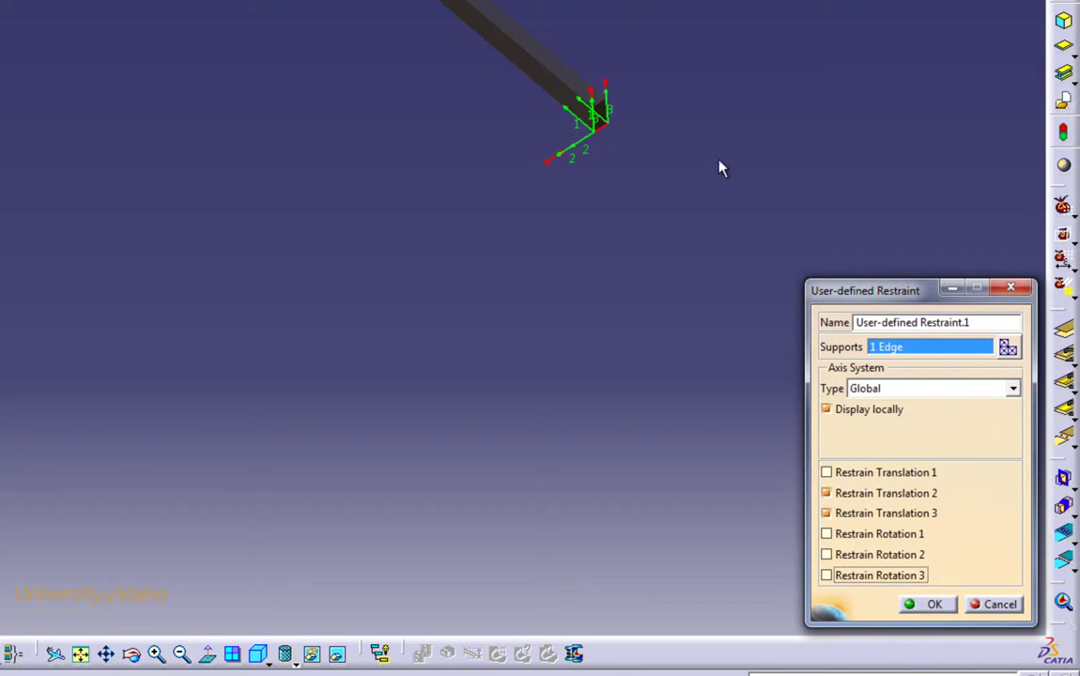
click(934, 604)
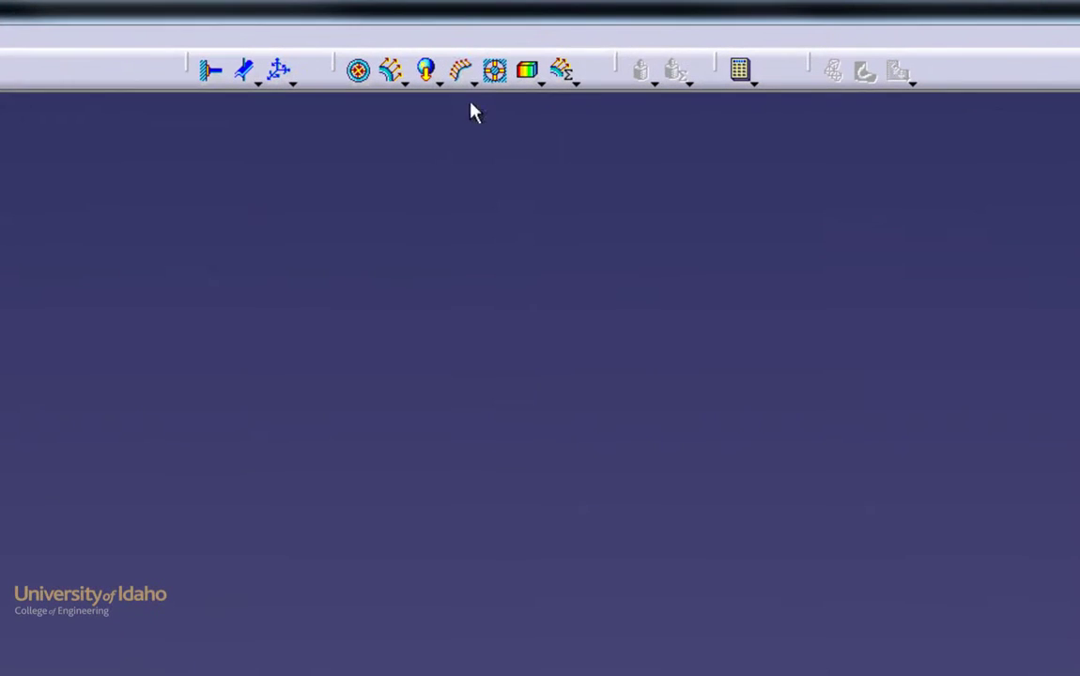
- Apply a Surface Force Density of -10psi in Z to the beam's top face
click(473, 83)
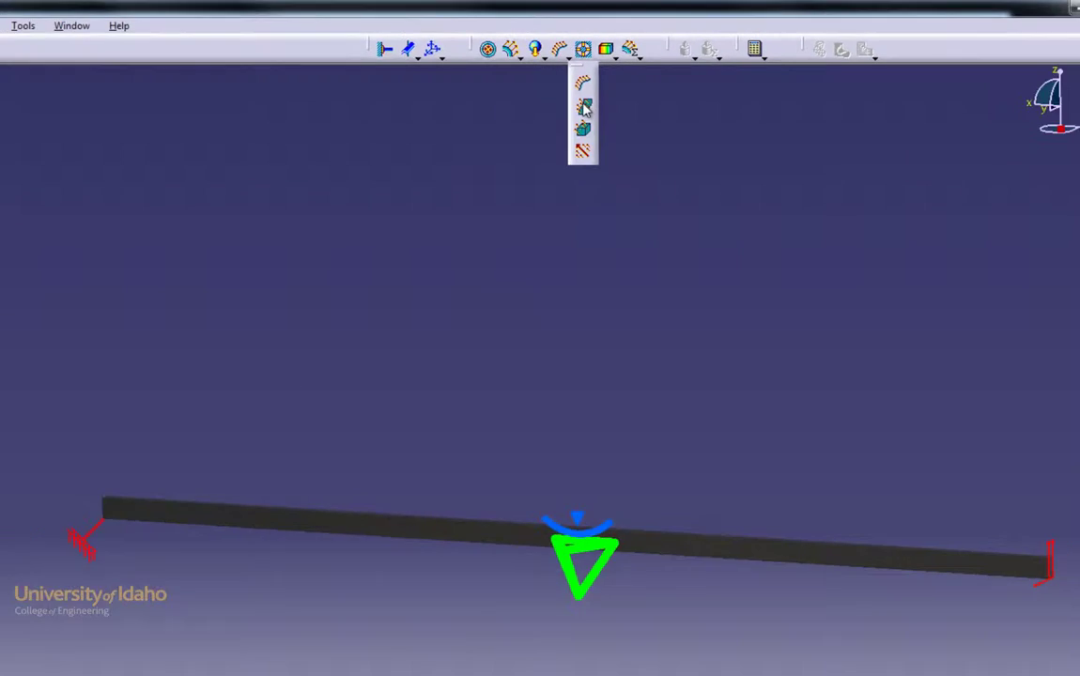
click(583, 109)
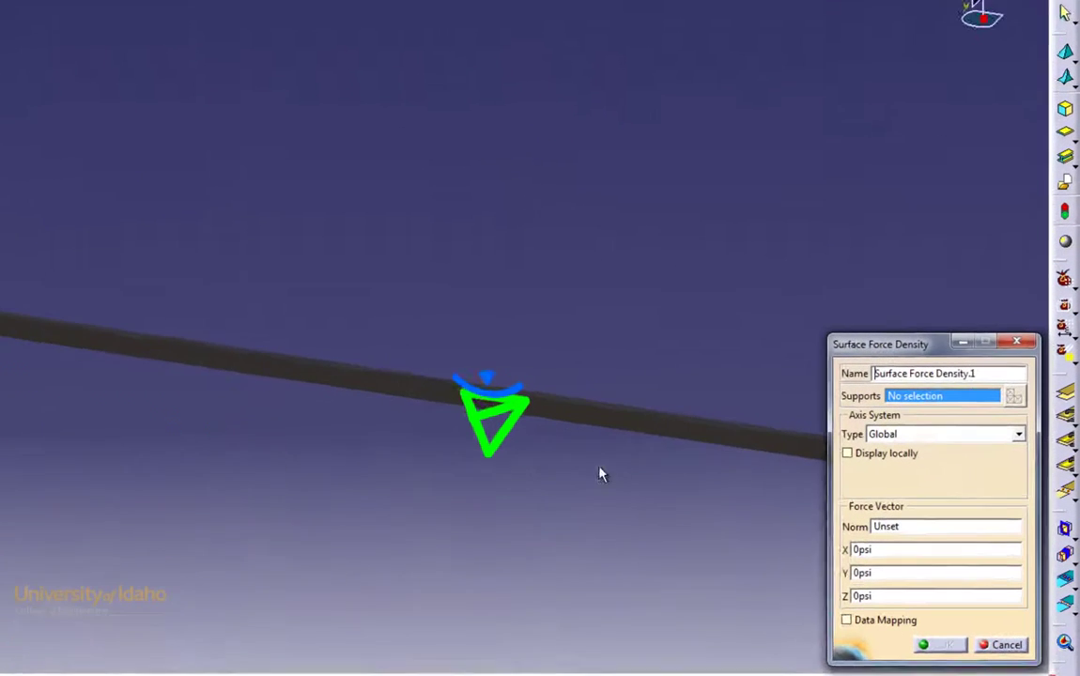
middle_drag(522, 469, 520, 433)
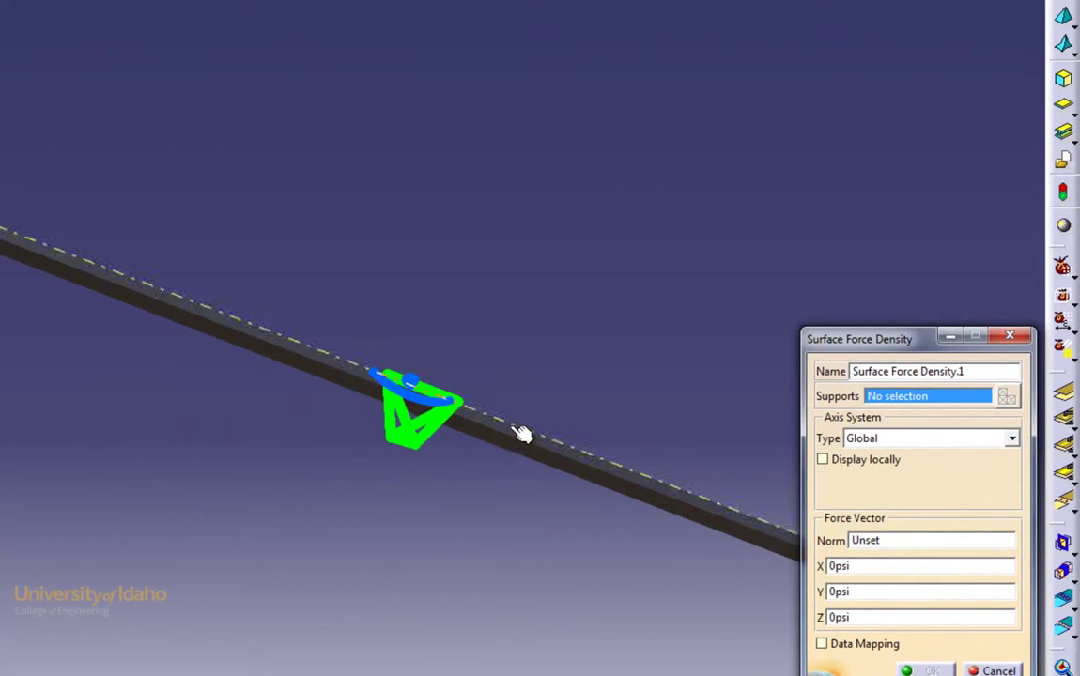
click(512, 432)
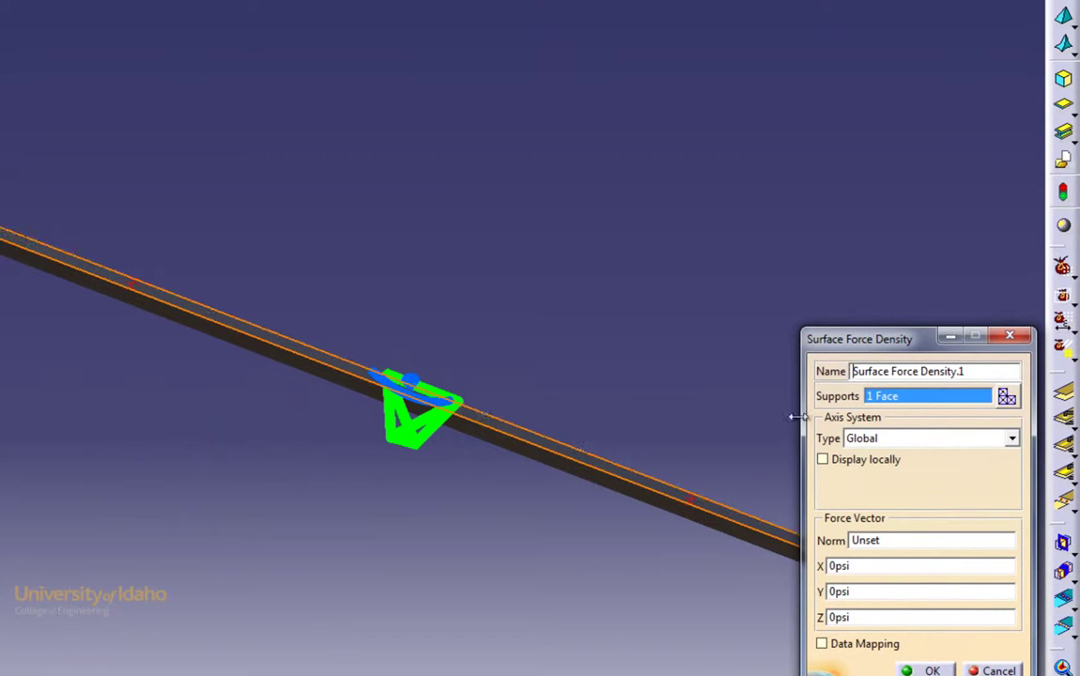
drag(857, 349, 804, 55)
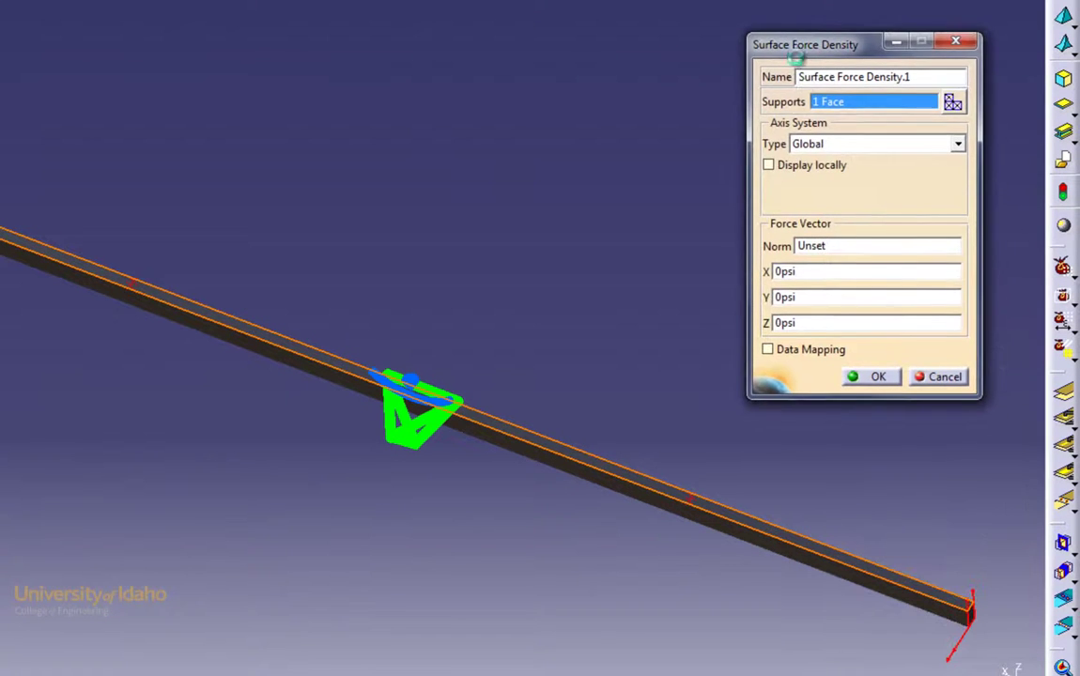
click(804, 320)
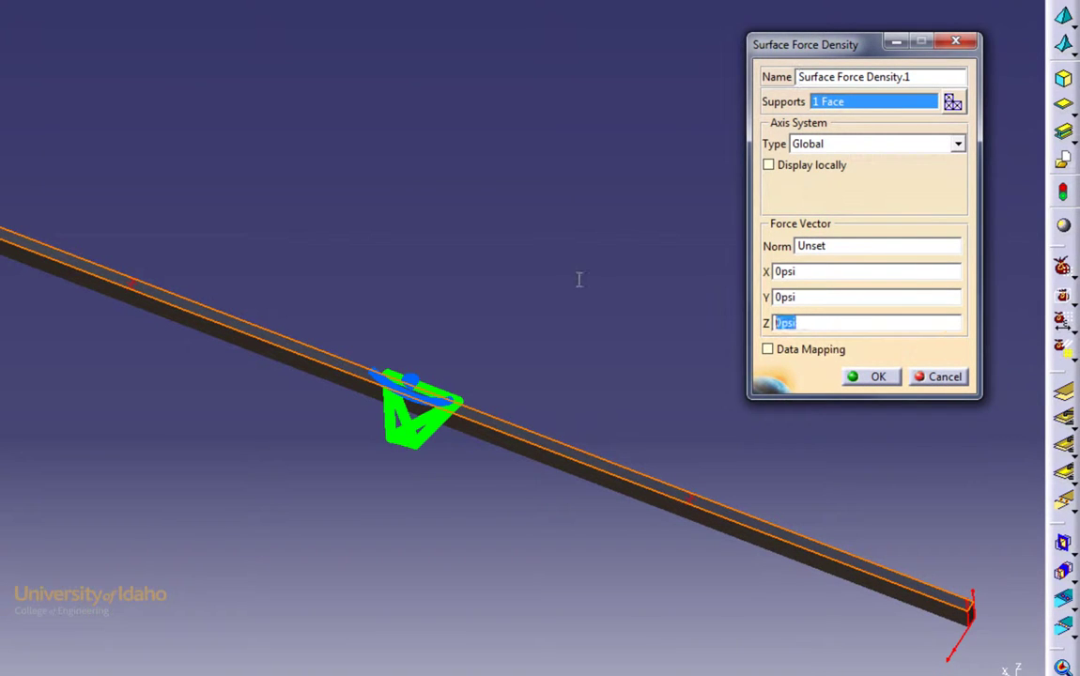
text(10)
key(Return)
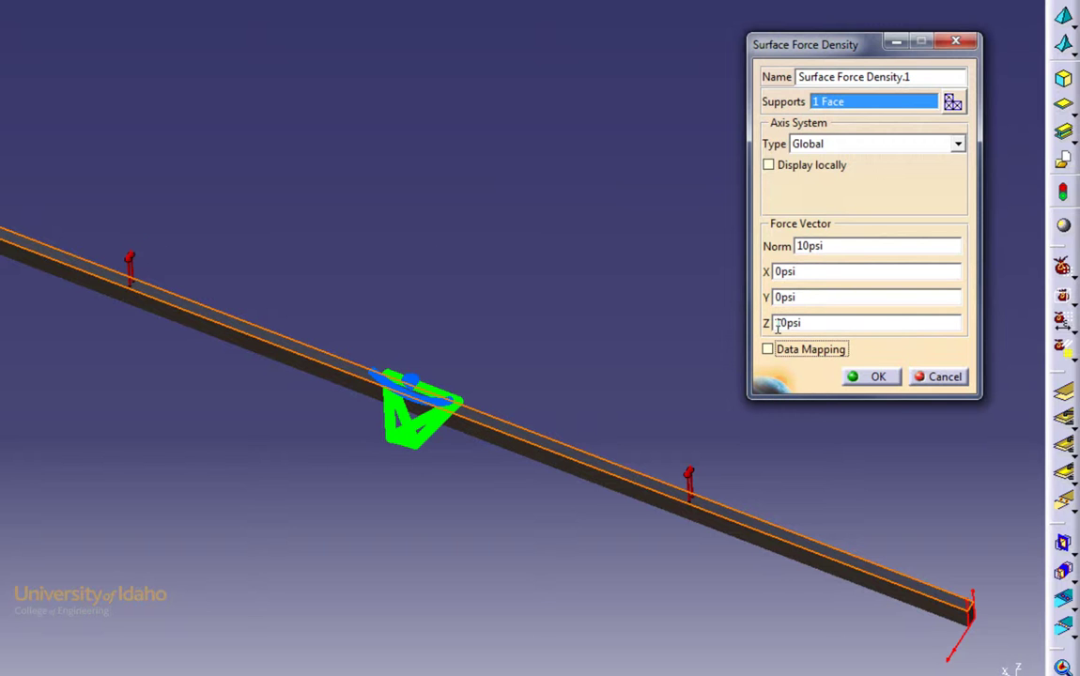
click(832, 322)
key(Home)
text(-)
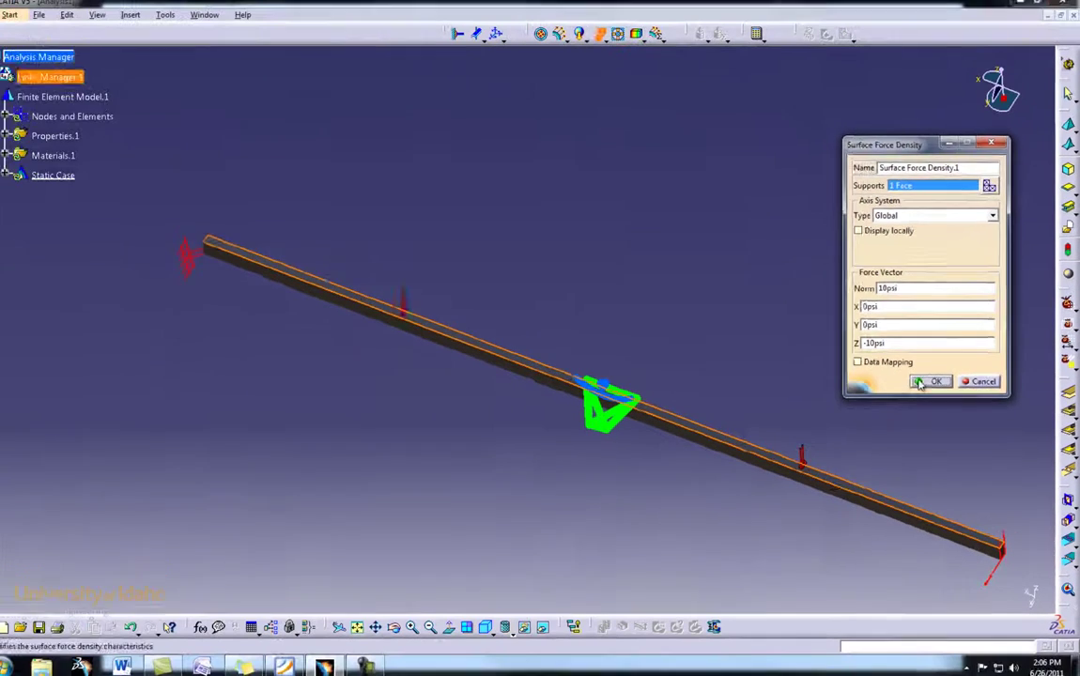
click(845, 376)
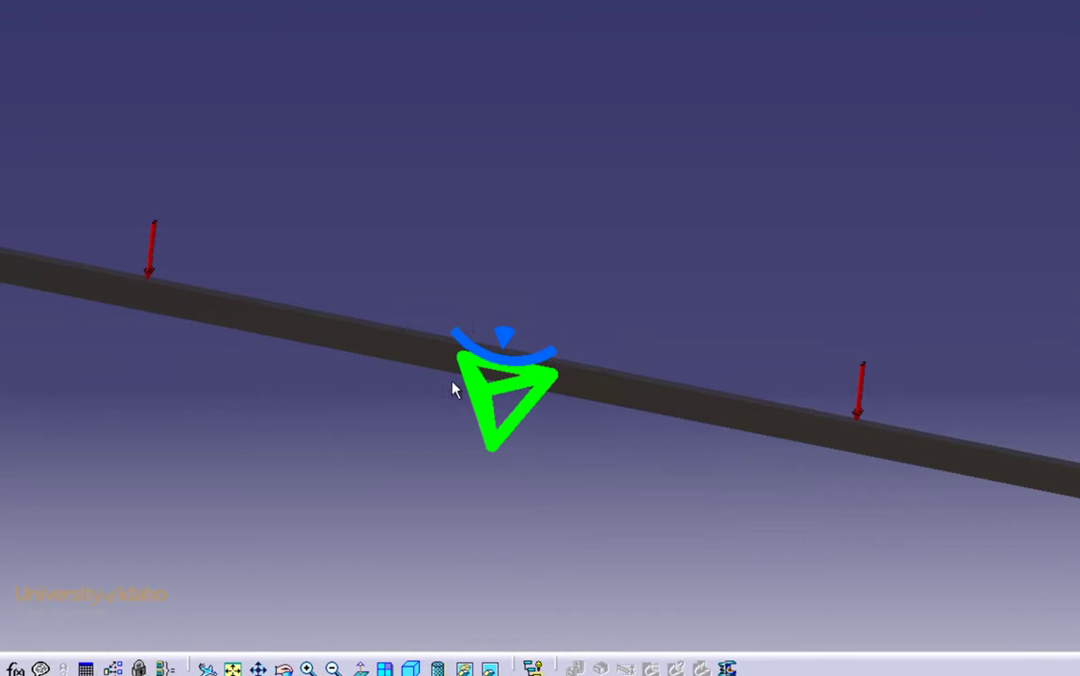
- Set the OCTREE tetrahedron mesh to 0.5in size and 0.25in absolute sag
double_click(495, 402)
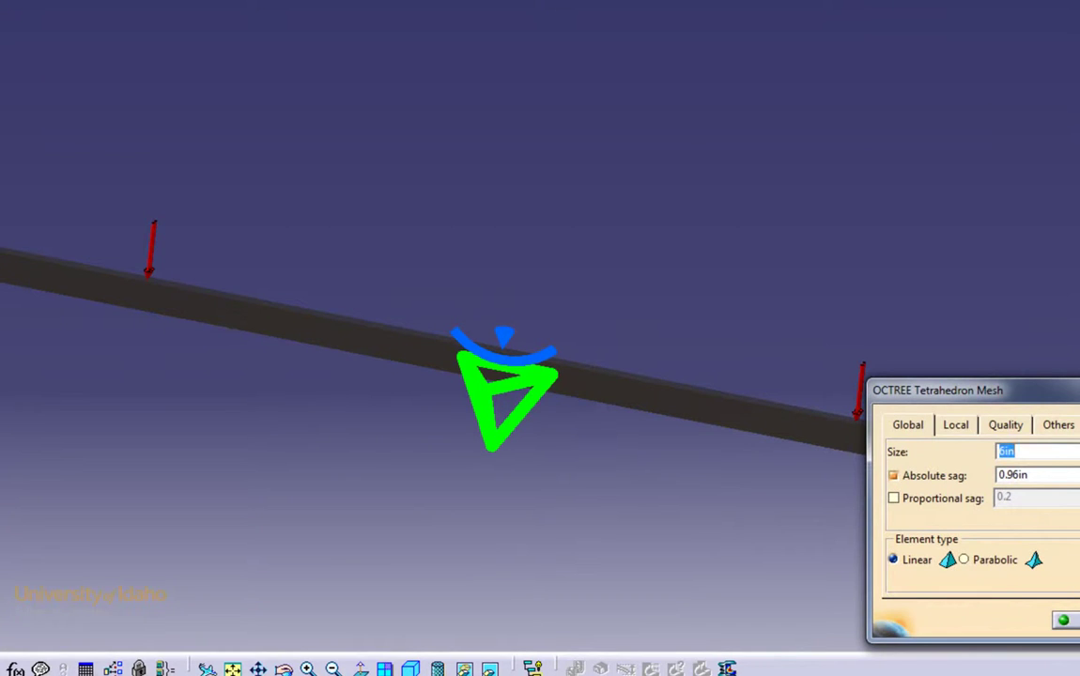
drag(1075, 400, 869, 101)
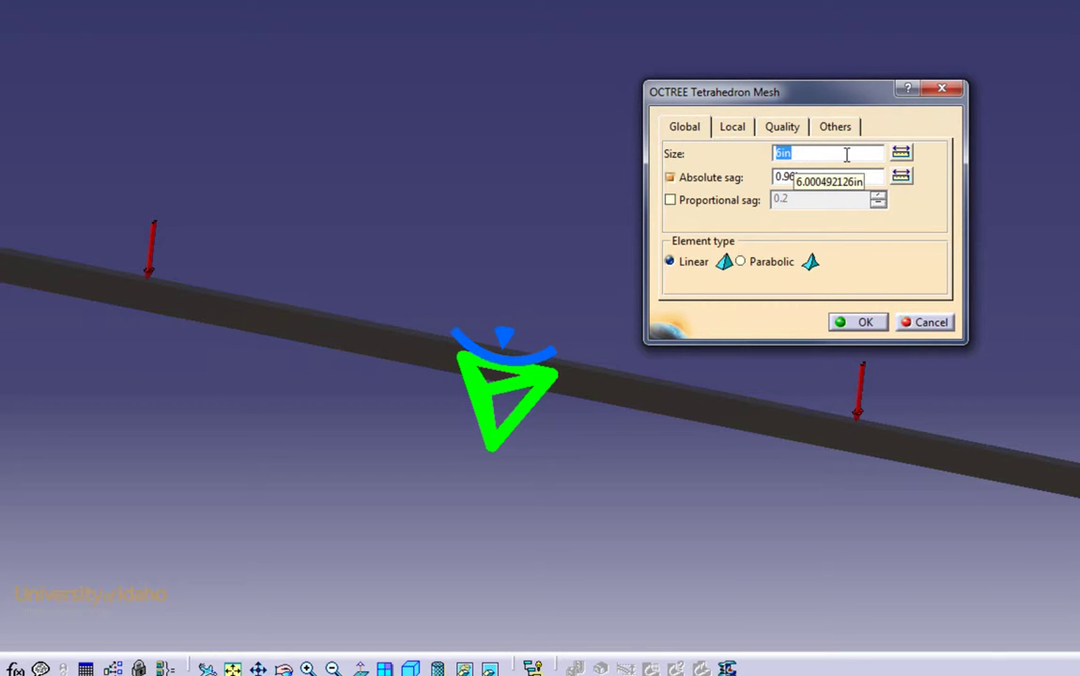
text(.5)
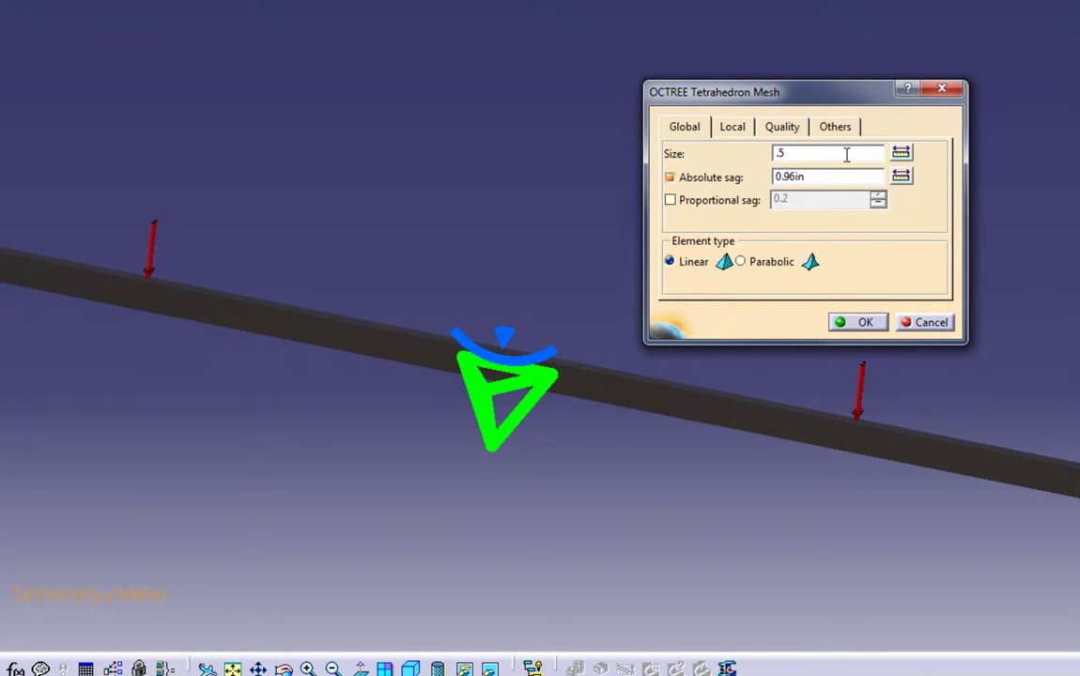
click(810, 176)
double_click(809, 175)
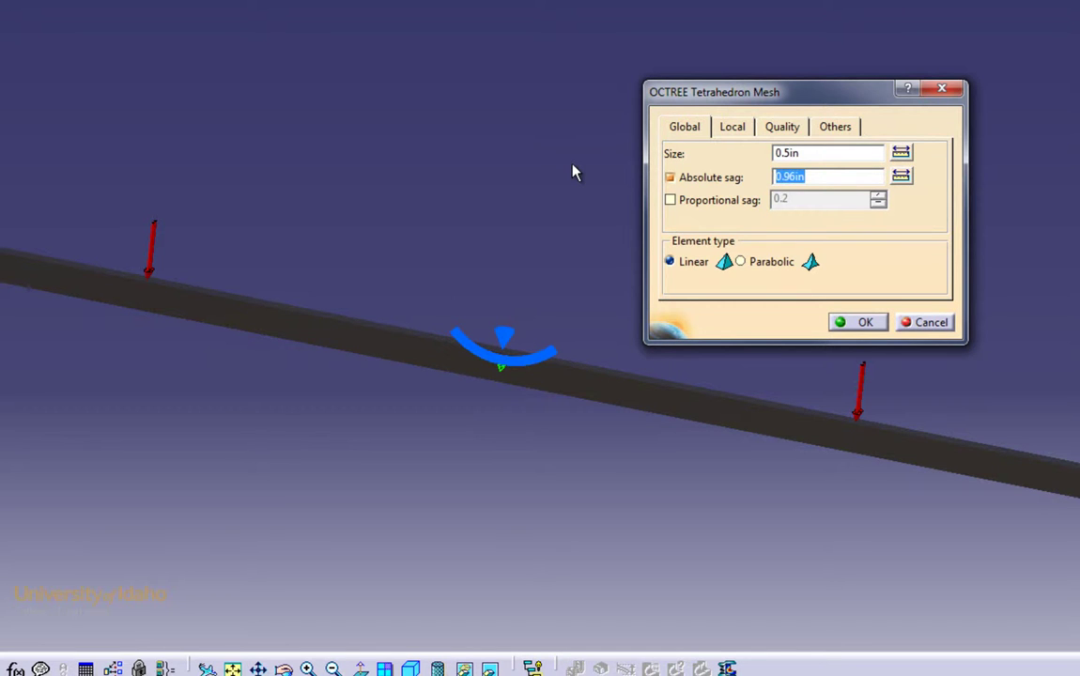
text(.25)
key(Tab)
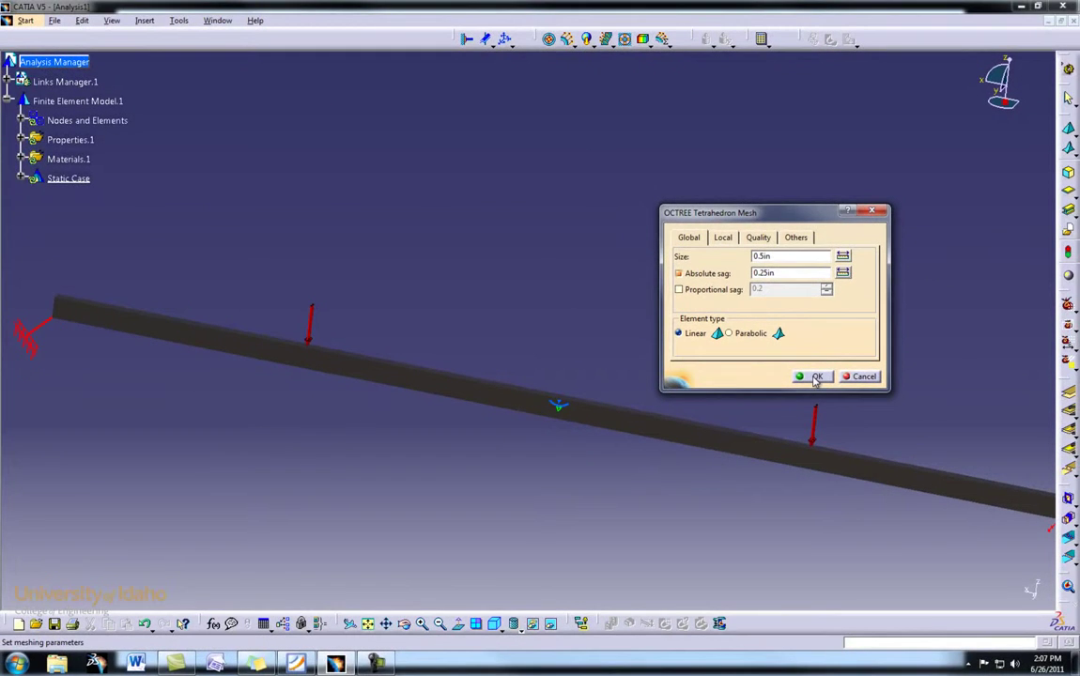
click(816, 377)
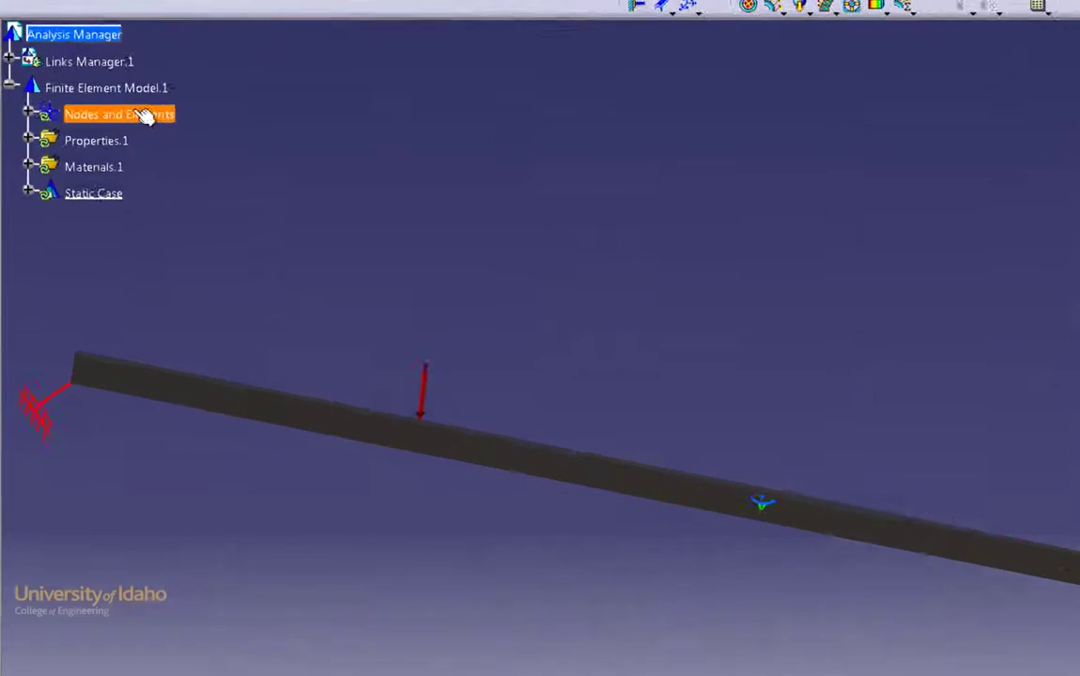
- Turn on Mesh Visualization for Nodes and Elements, accepting the mesh update
right_click(98, 128)
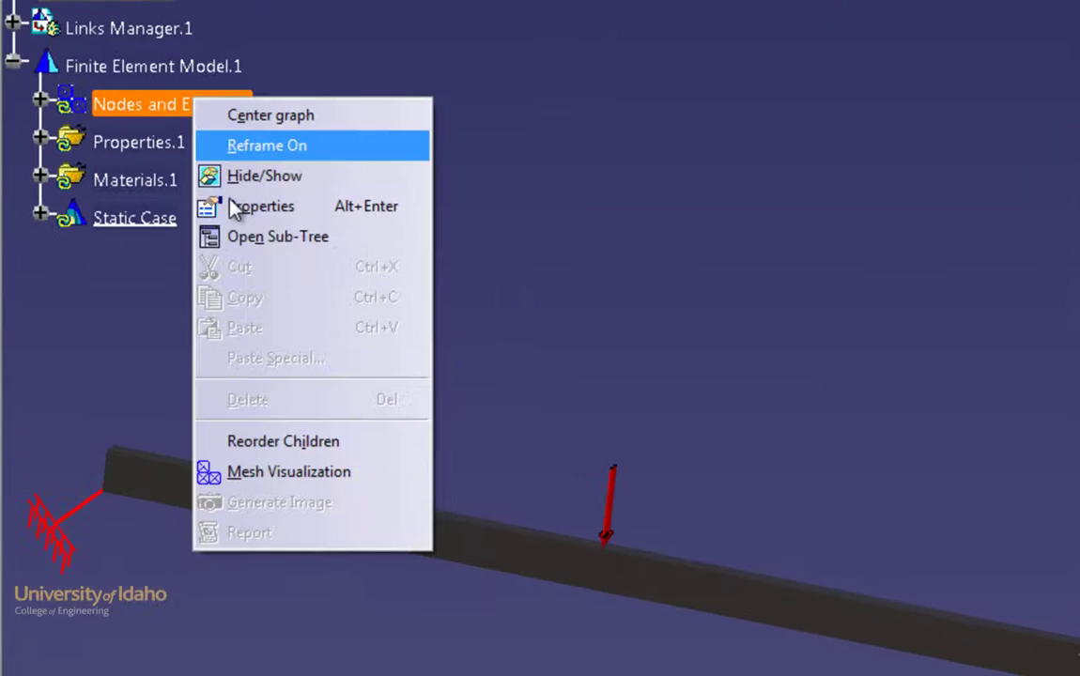
click(309, 473)
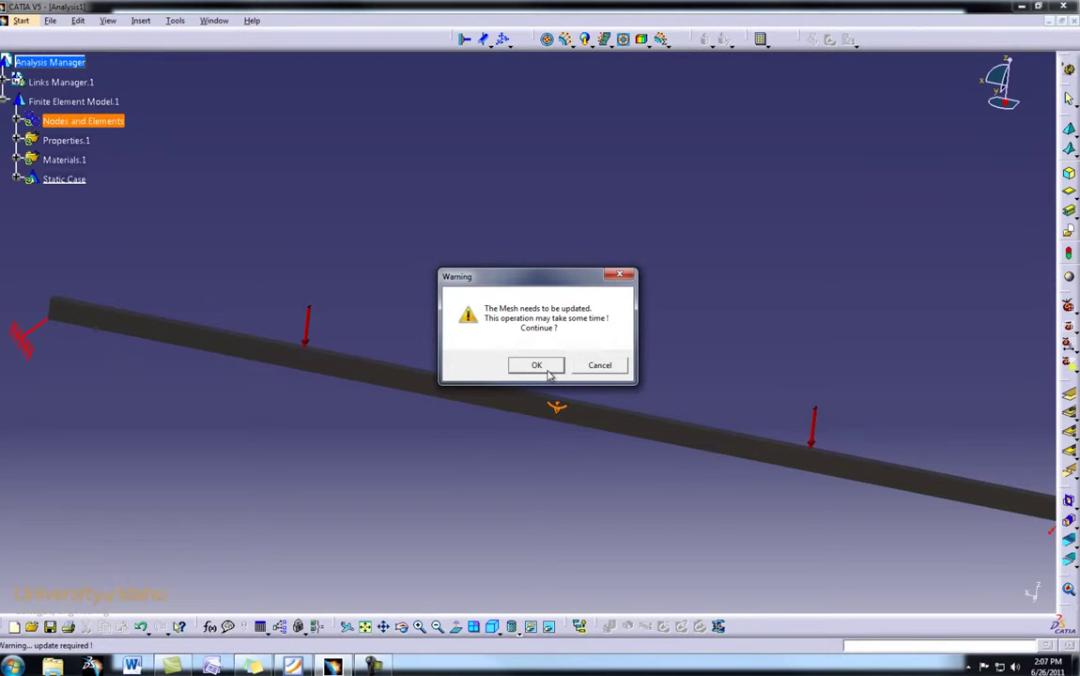
click(537, 365)
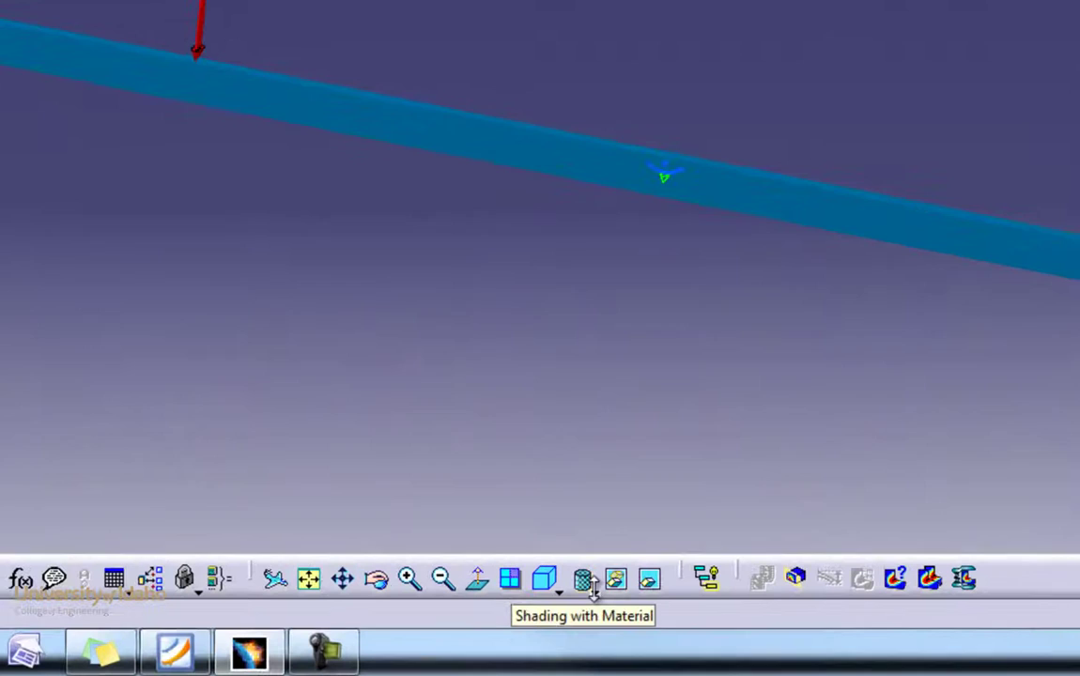
- Display the meshed beam with Shading with Edges and zoom in on it
click(516, 630)
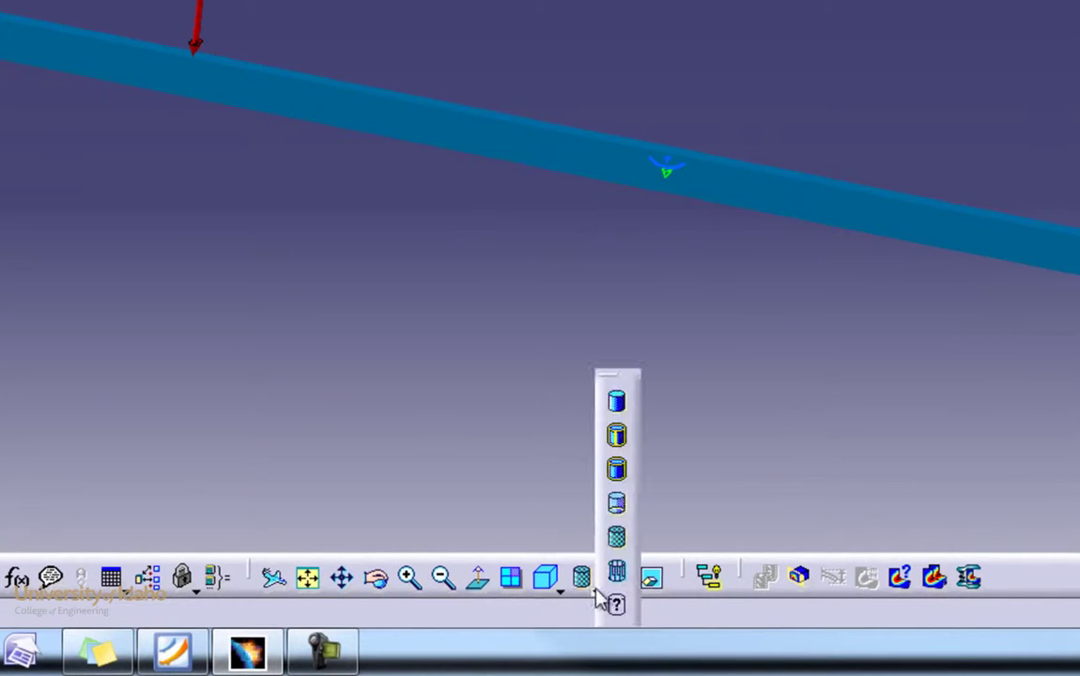
click(619, 439)
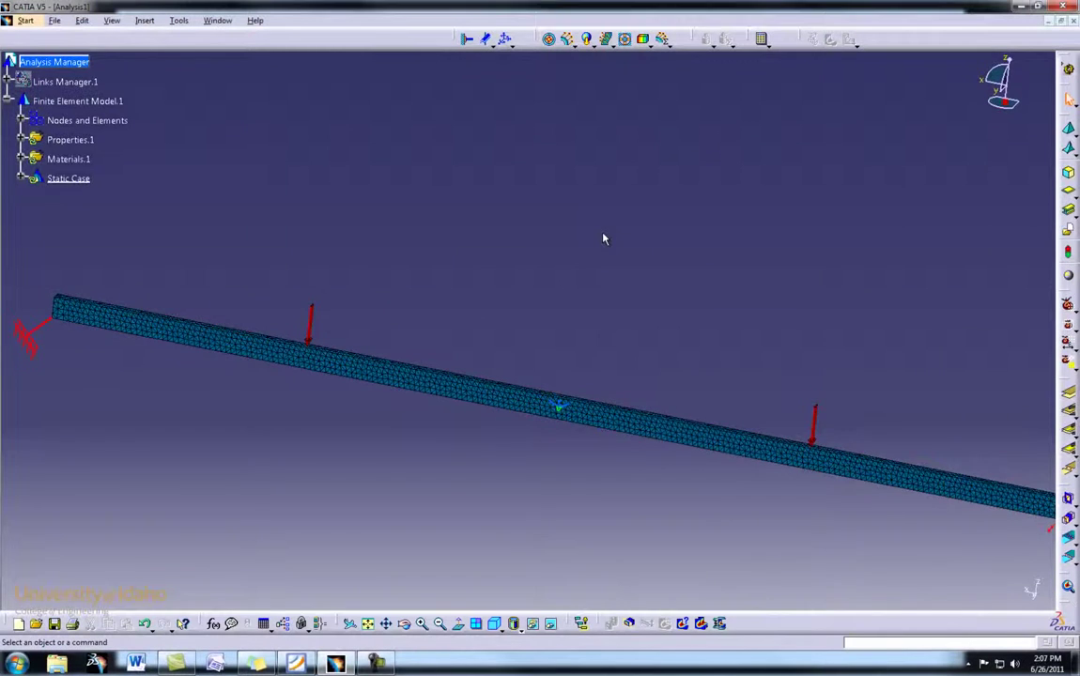
middle_drag(618, 193, 596, 216)
scroll(582, 256, up, 5)
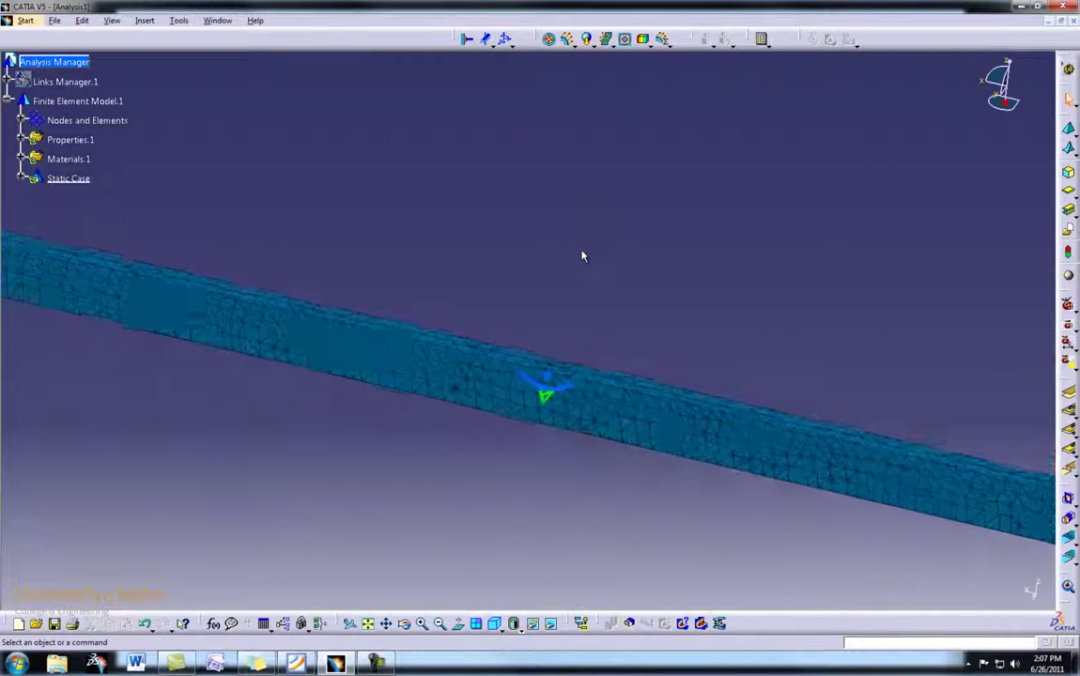